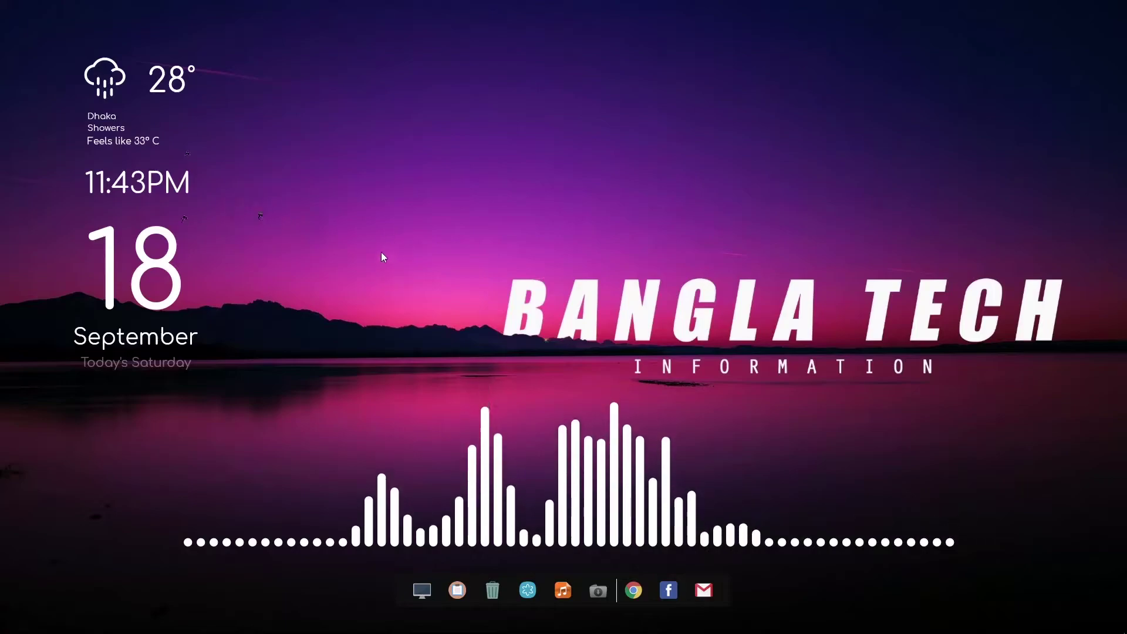
# Refresh the desktop repeatedly from its right-click menu
pyautogui.rightClick(389, 253)
pyautogui.click(423, 287)
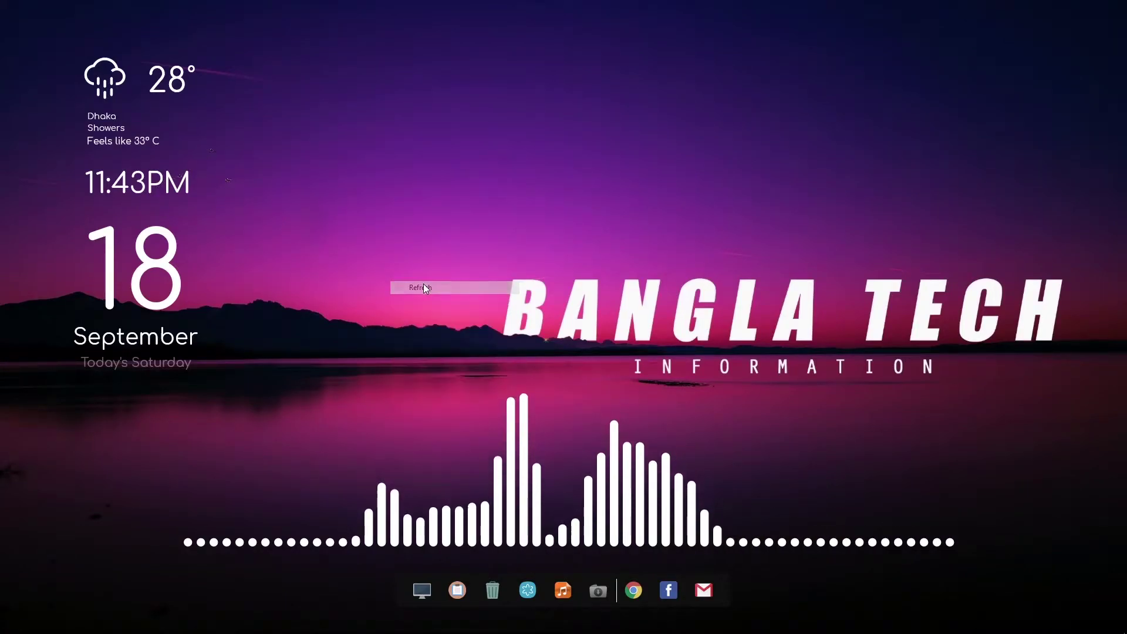
pyautogui.rightClick(414, 270)
pyautogui.click(438, 303)
pyautogui.rightClick(404, 245)
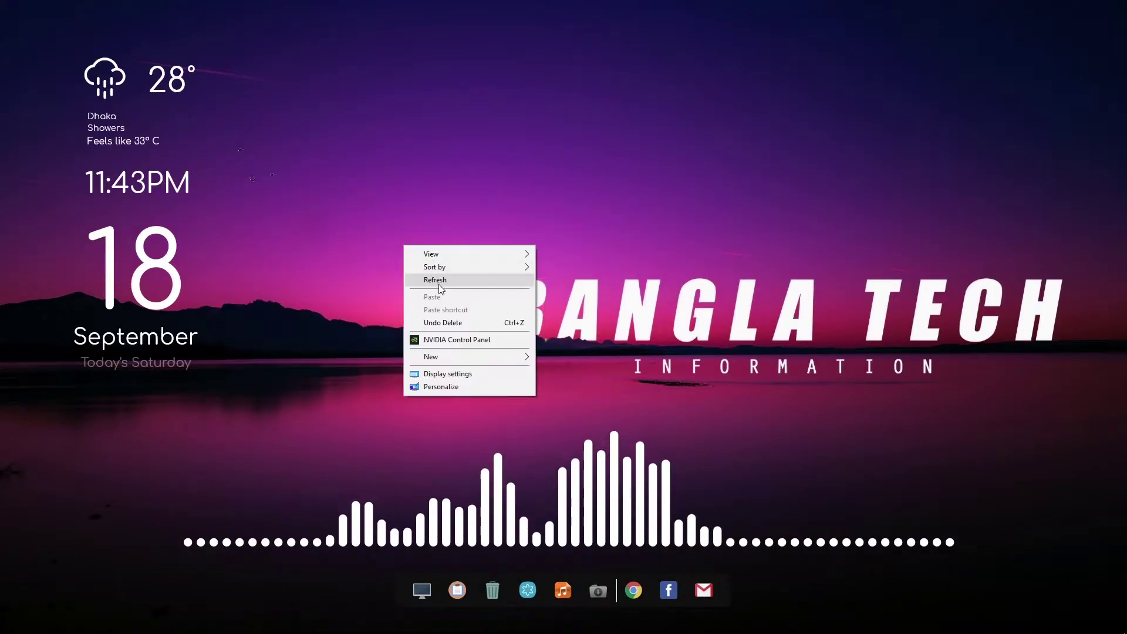
pyautogui.click(434, 280)
pyautogui.rightClick(401, 231)
pyautogui.click(433, 266)
pyautogui.rightClick(384, 238)
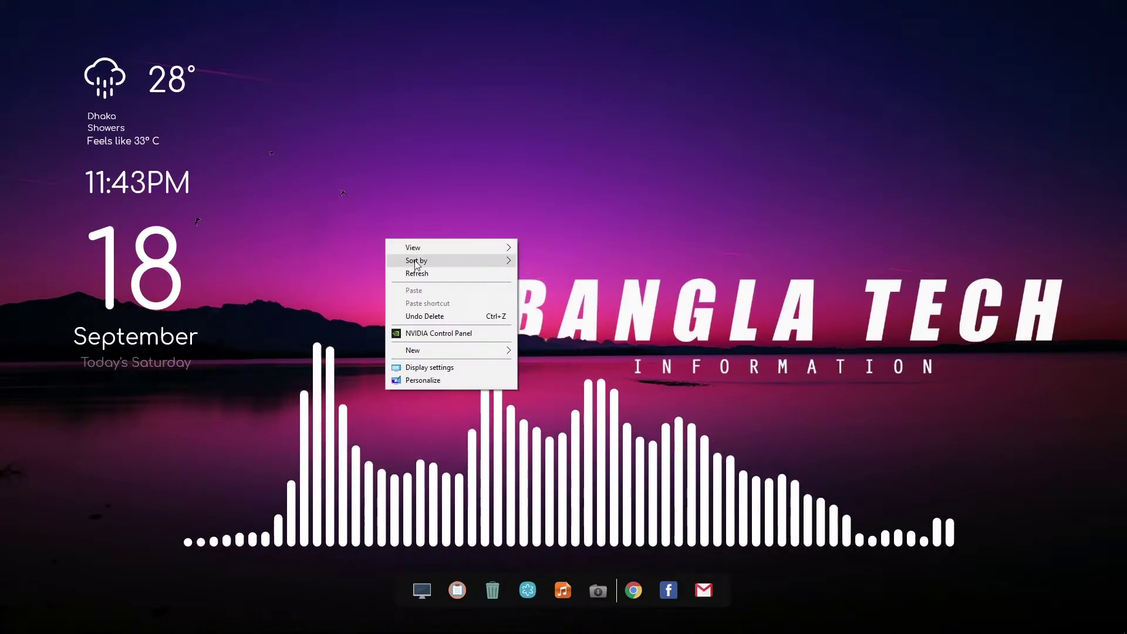
pyautogui.click(431, 271)
pyautogui.rightClick(402, 237)
pyautogui.click(437, 274)
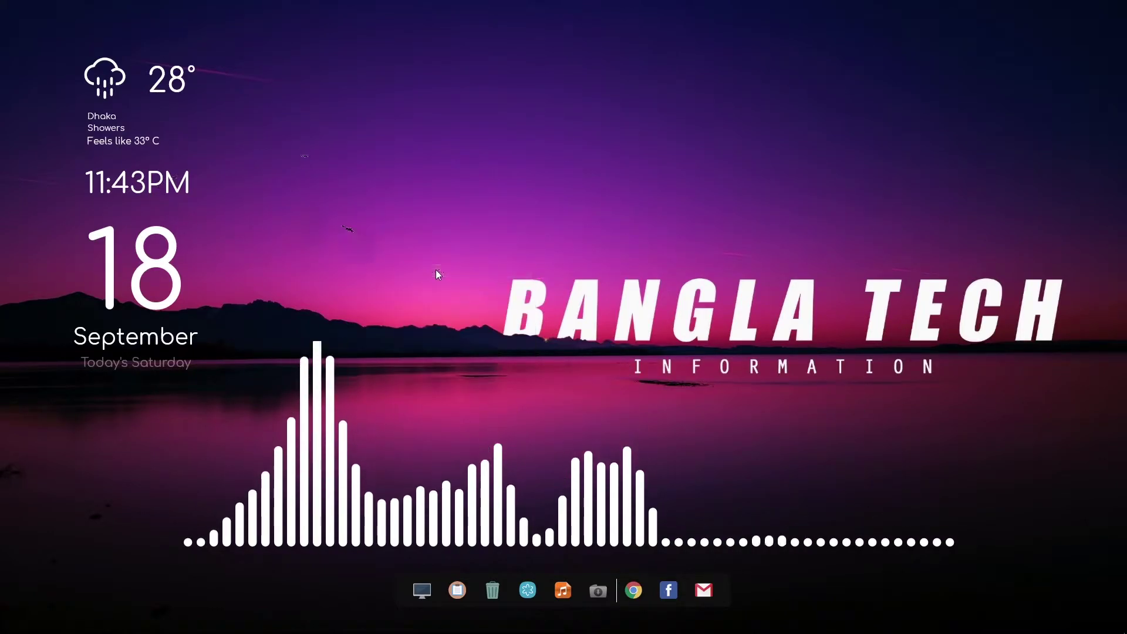
pyautogui.rightClick(430, 261)
pyautogui.click(451, 294)
pyautogui.rightClick(413, 257)
pyautogui.click(453, 292)
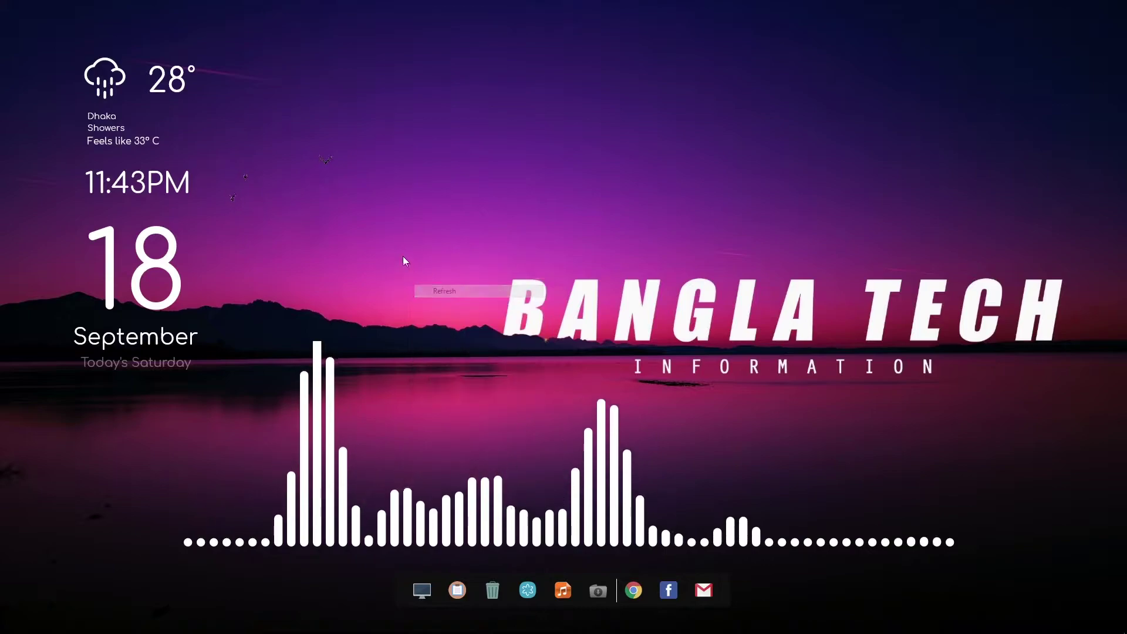
pyautogui.rightClick(402, 257)
pyautogui.click(432, 290)
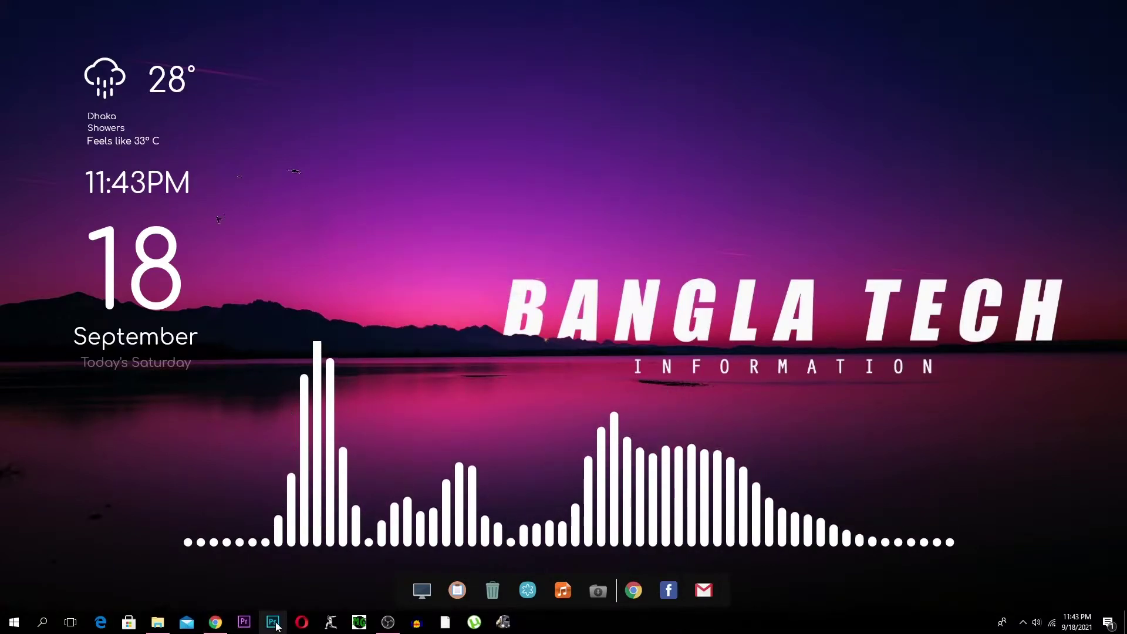
# Launch Photoshop and open the male_stock photo from the Desktop
pyautogui.click(273, 624)
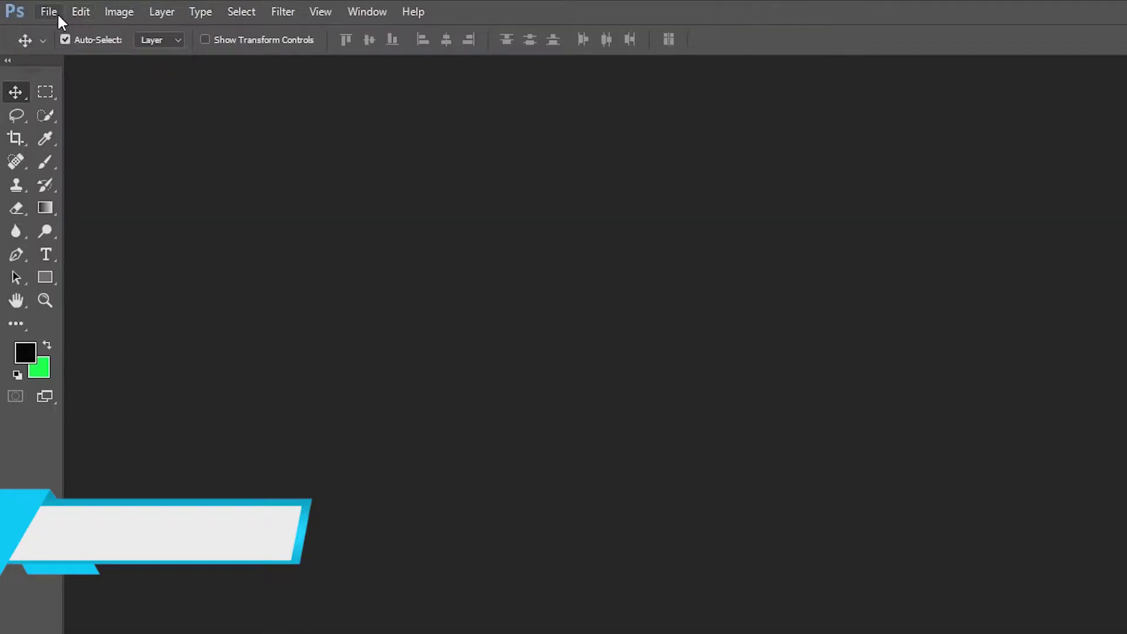
pyautogui.click(57, 12)
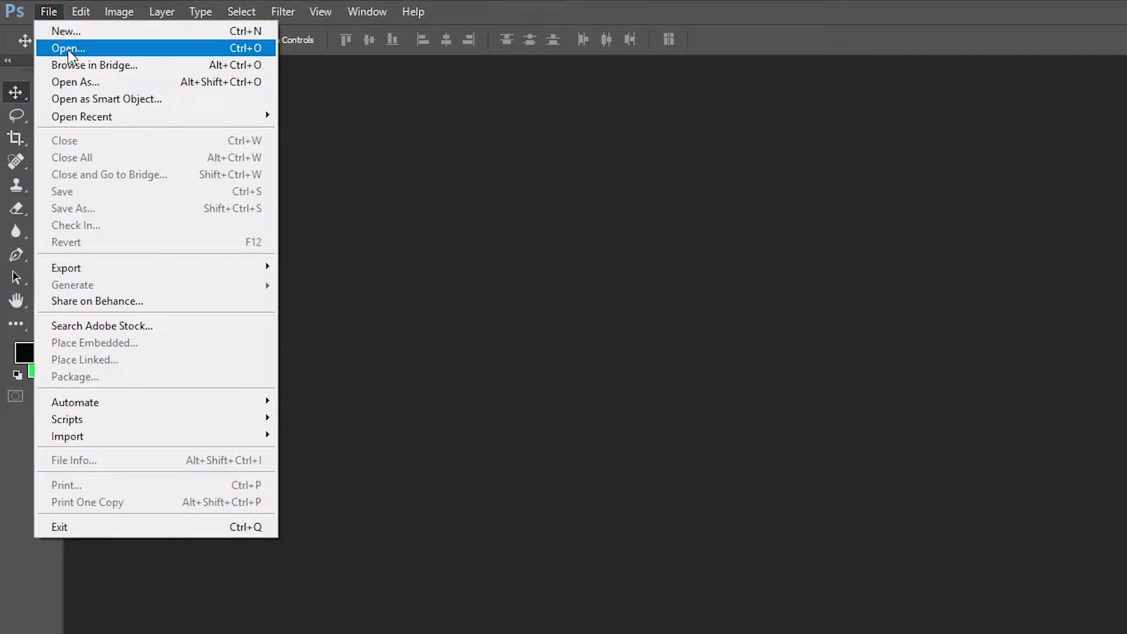
pyautogui.click(68, 52)
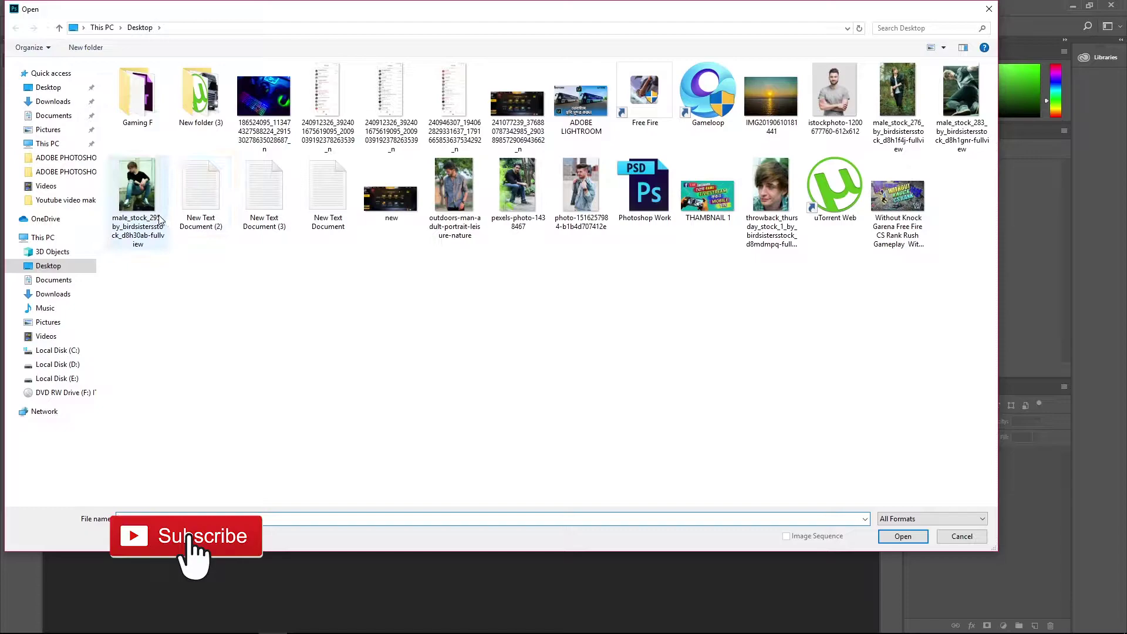
pyautogui.click(158, 221)
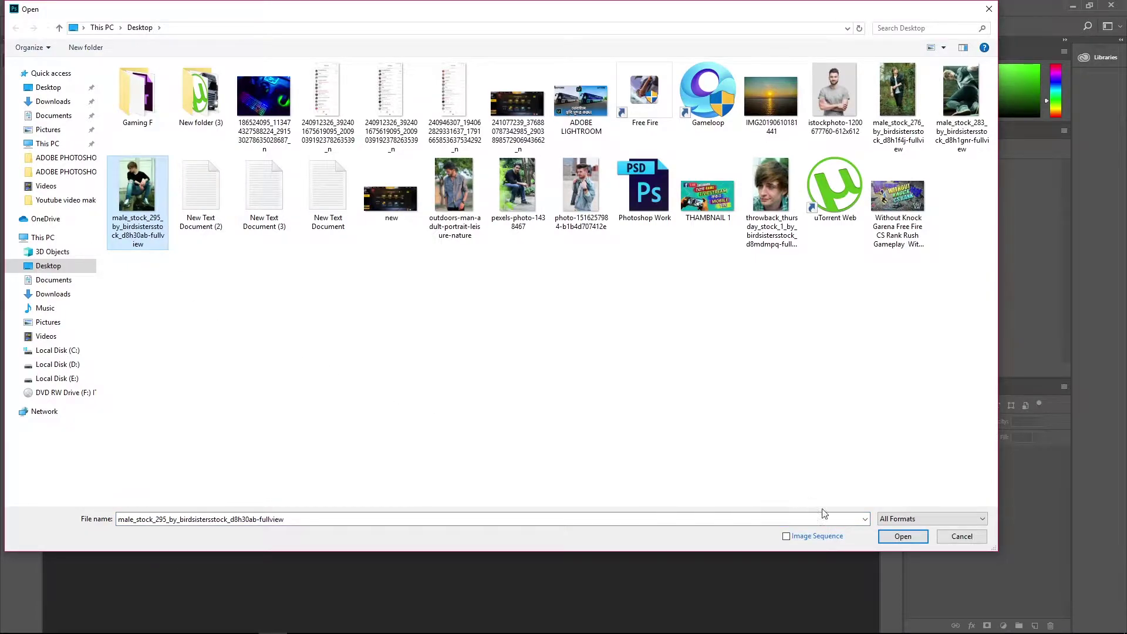
pyautogui.click(885, 536)
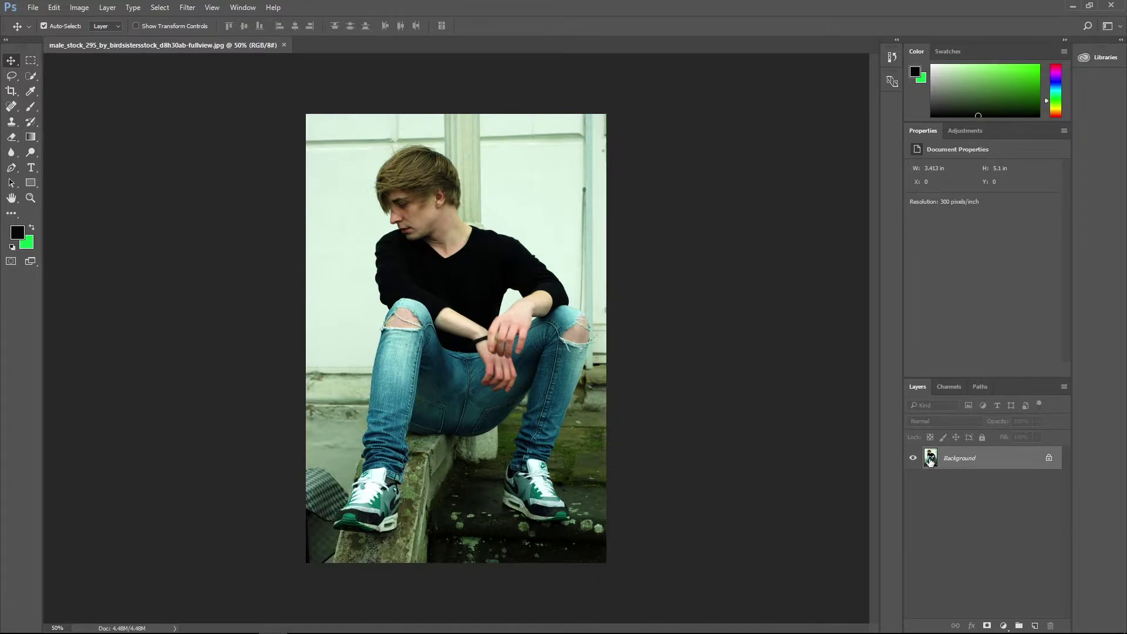
# Duplicate the Background into Layer 1 with Ctrl+J and open the Camera Raw Filter on it
pyautogui.hotkey('ctrl', 'j')
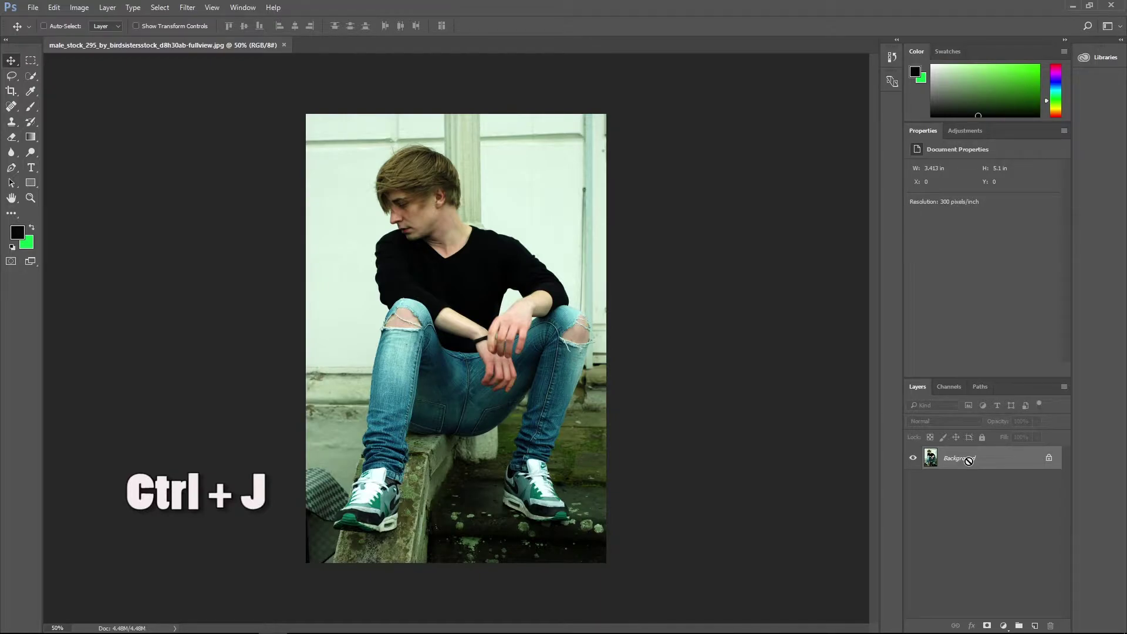
pyautogui.hotkey('ctrl', 'j')
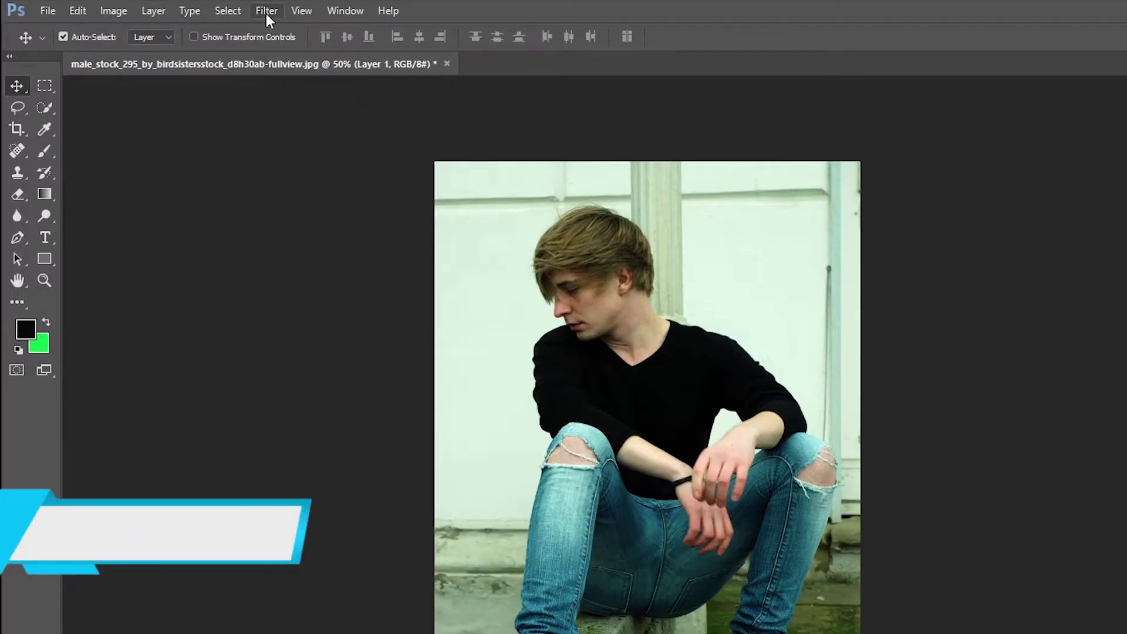
pyautogui.click(266, 11)
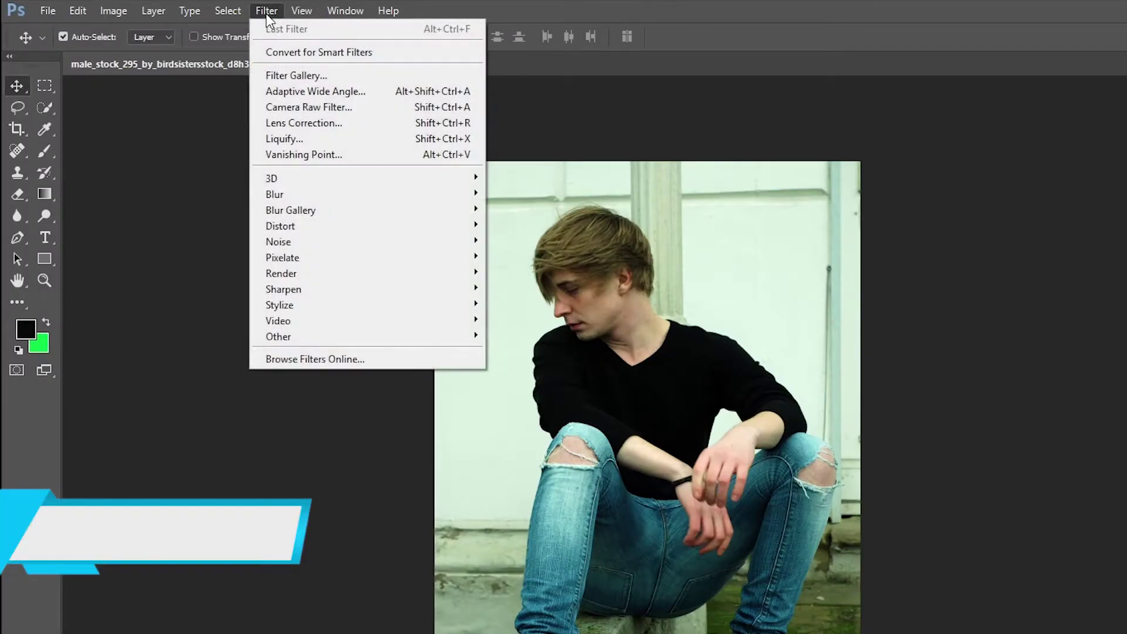
pyautogui.click(291, 106)
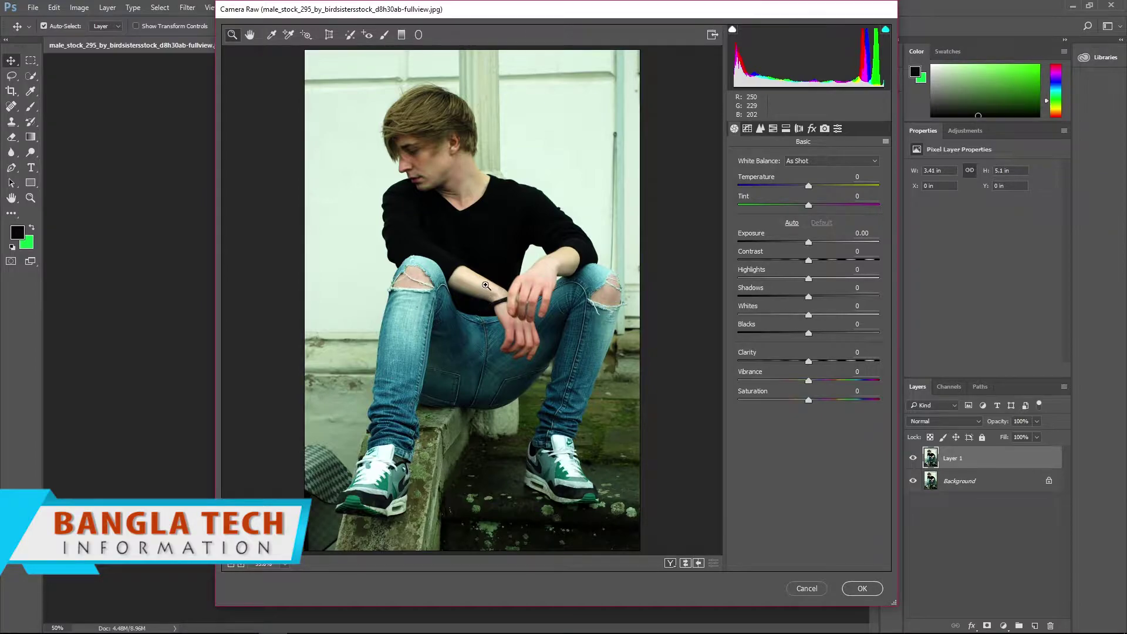
# In the Basic panel, set Contrast +28, Highlights −100 and Shadows +69
pyautogui.scroll(5, 504, 340)
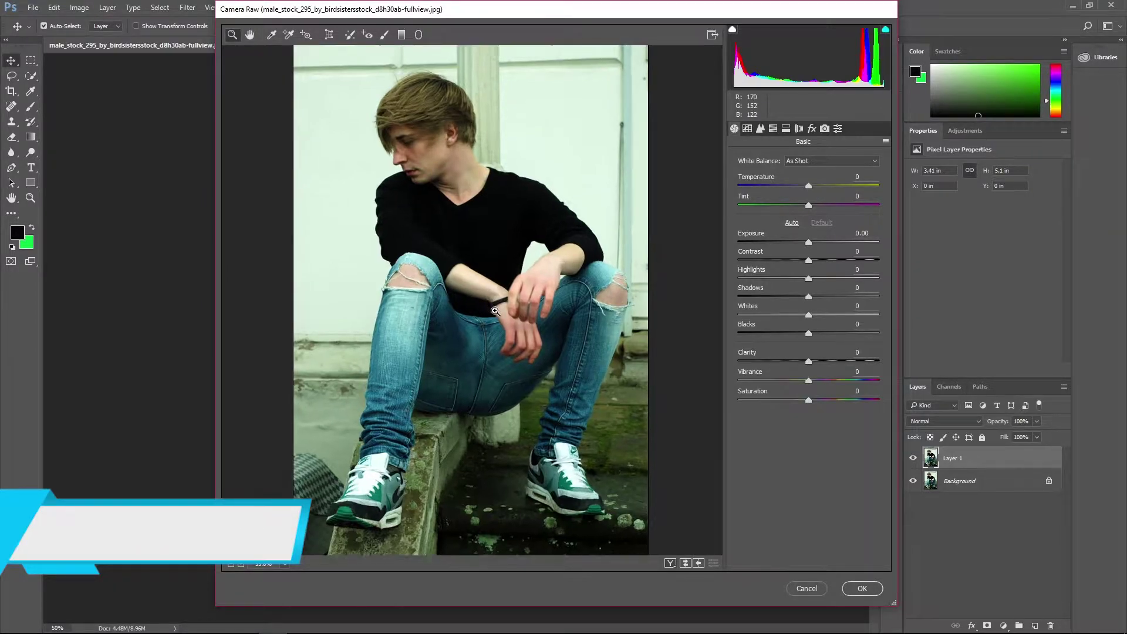
pyautogui.scroll(-2, 504, 340)
pyautogui.scroll(-1, 506, 317)
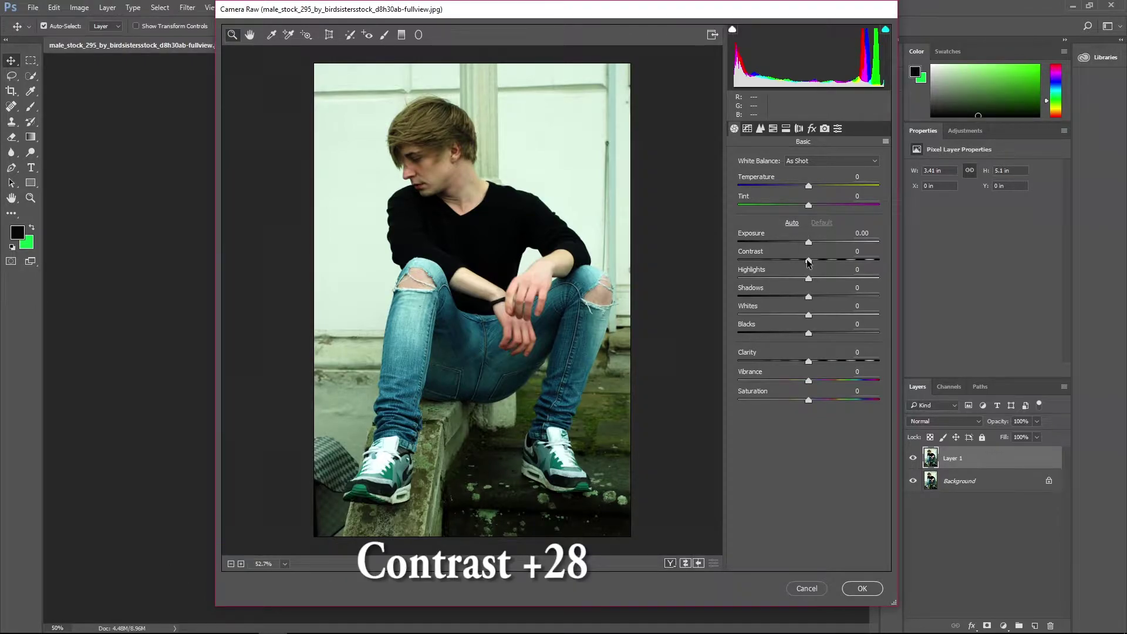
pyautogui.moveTo(808, 261); pyautogui.dragTo(826, 260)
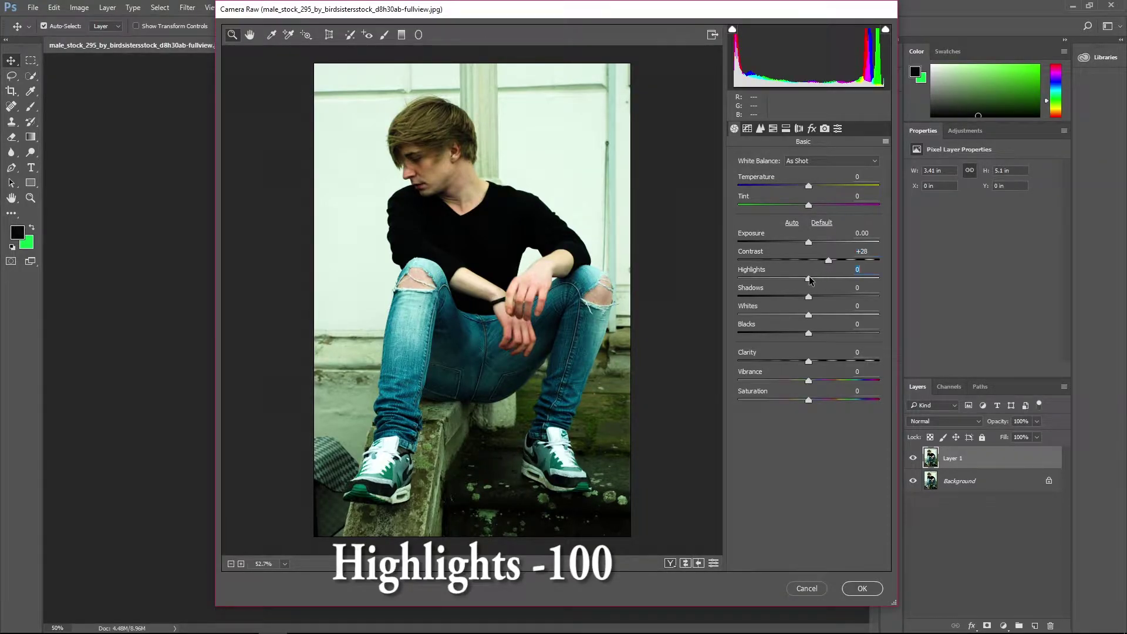
pyautogui.moveTo(809, 278); pyautogui.dragTo(738, 278)
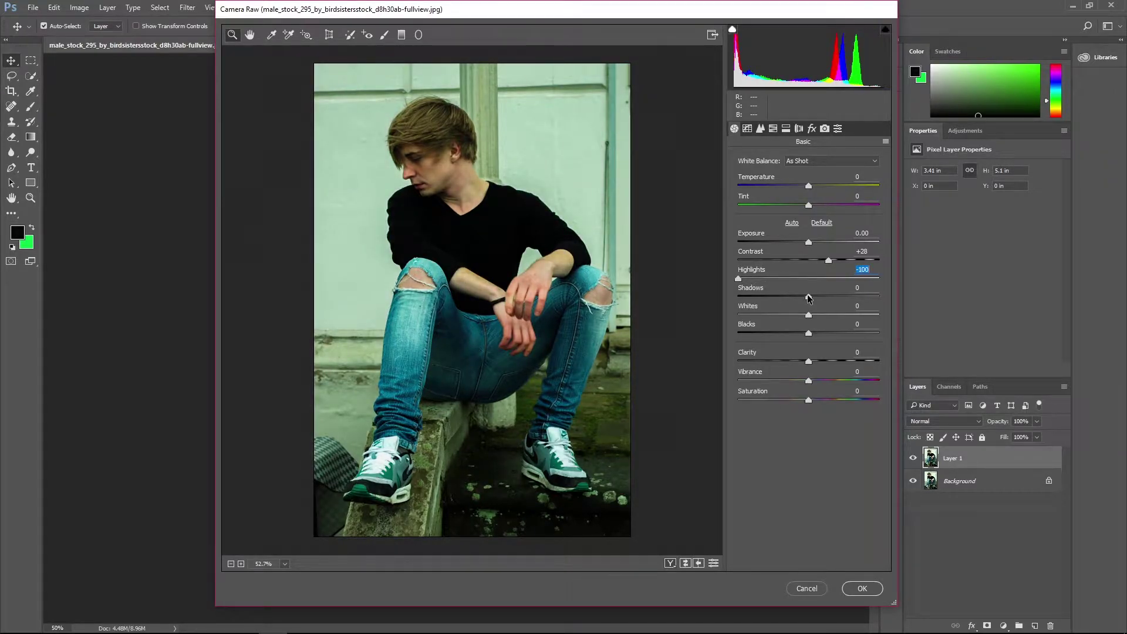
pyautogui.press('Tab')
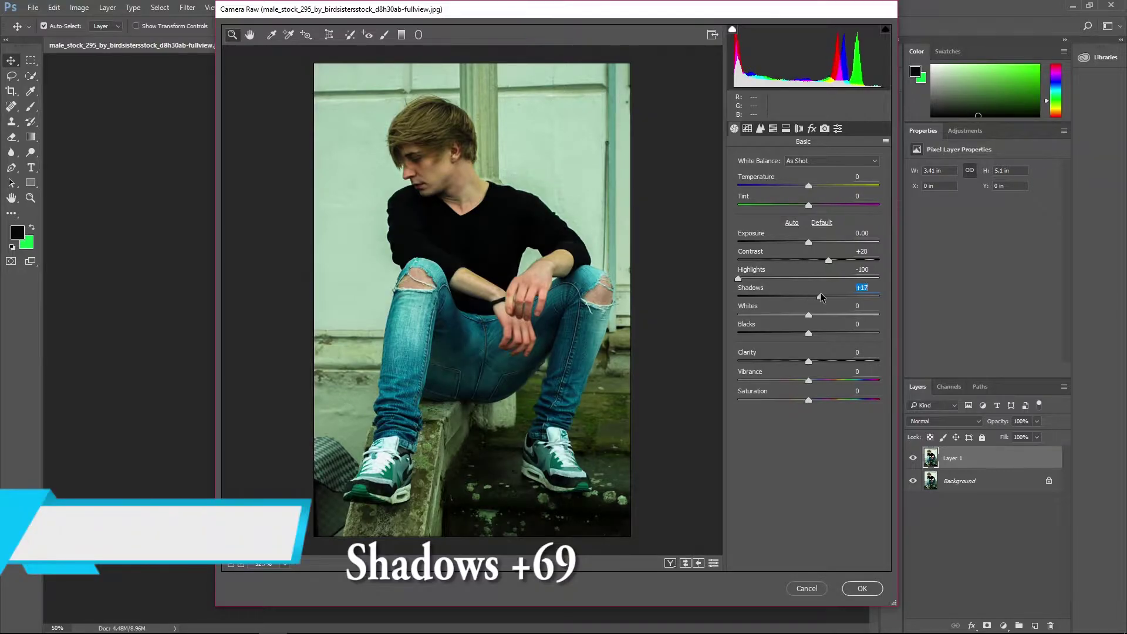
pyautogui.moveTo(809, 298); pyautogui.dragTo(854, 288)
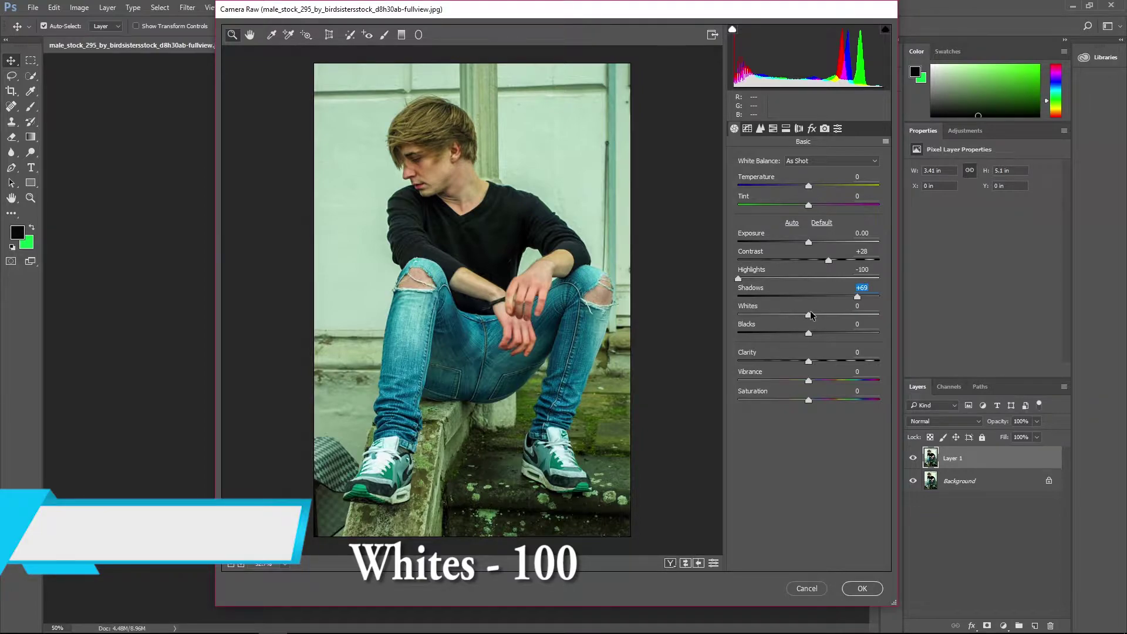
# Drop Whites to −100 and Blacks to −60, and raise Clarity to +67
pyautogui.moveTo(808, 316)
pyautogui.mouseDown()
pyautogui.moveTo(742, 315)
pyautogui.moveTo(836, 314)
pyautogui.moveTo(735, 305)
pyautogui.mouseUp()
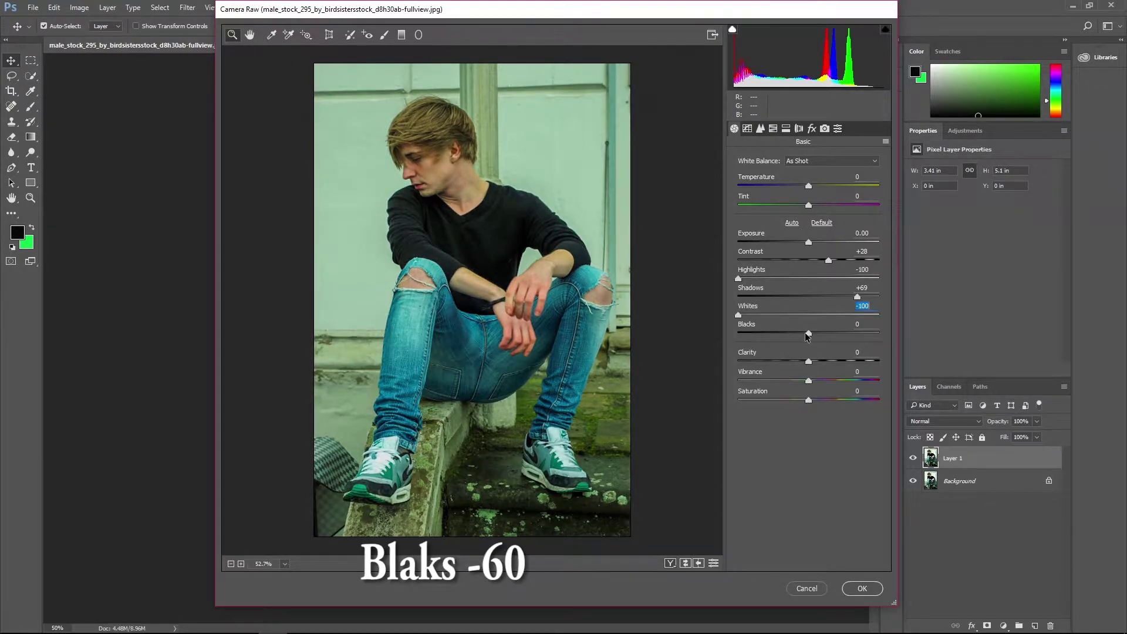
pyautogui.moveTo(807, 334); pyautogui.dragTo(763, 332)
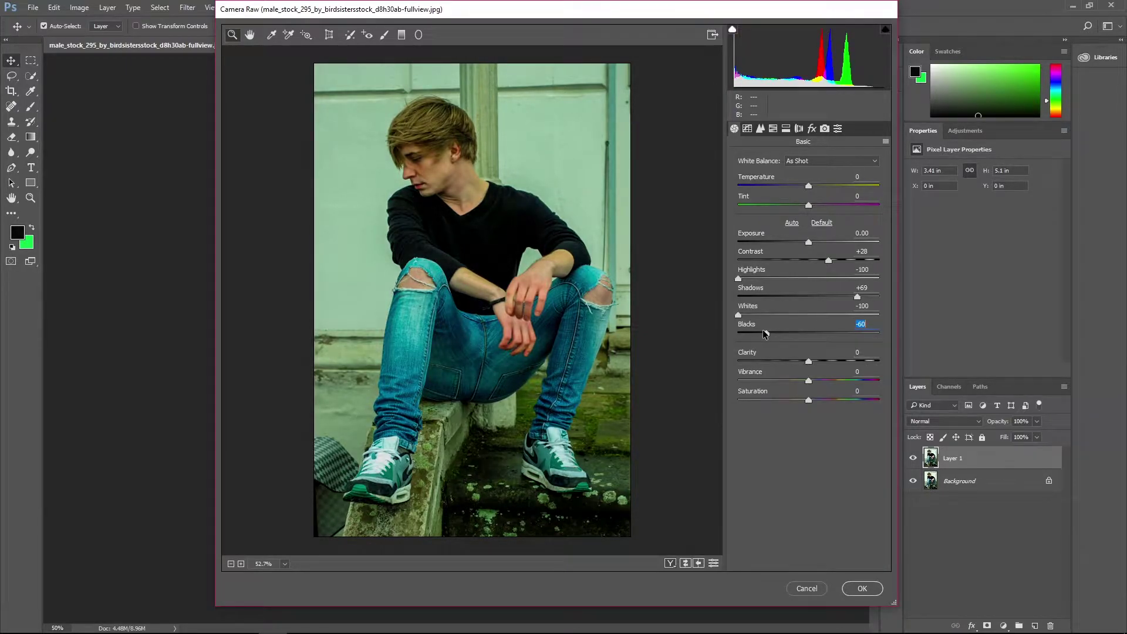
pyautogui.click(808, 361)
pyautogui.moveTo(809, 359)
pyautogui.mouseDown()
pyautogui.moveTo(833, 357)
pyautogui.moveTo(782, 357)
pyautogui.moveTo(855, 356)
pyautogui.mouseUp()
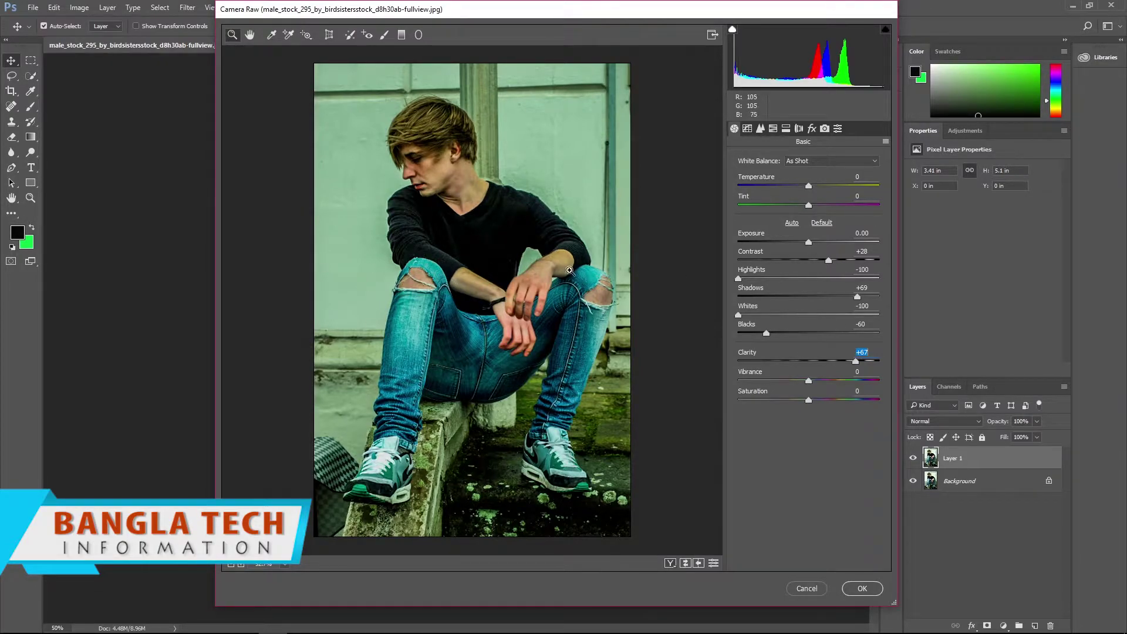
pyautogui.click(747, 128)
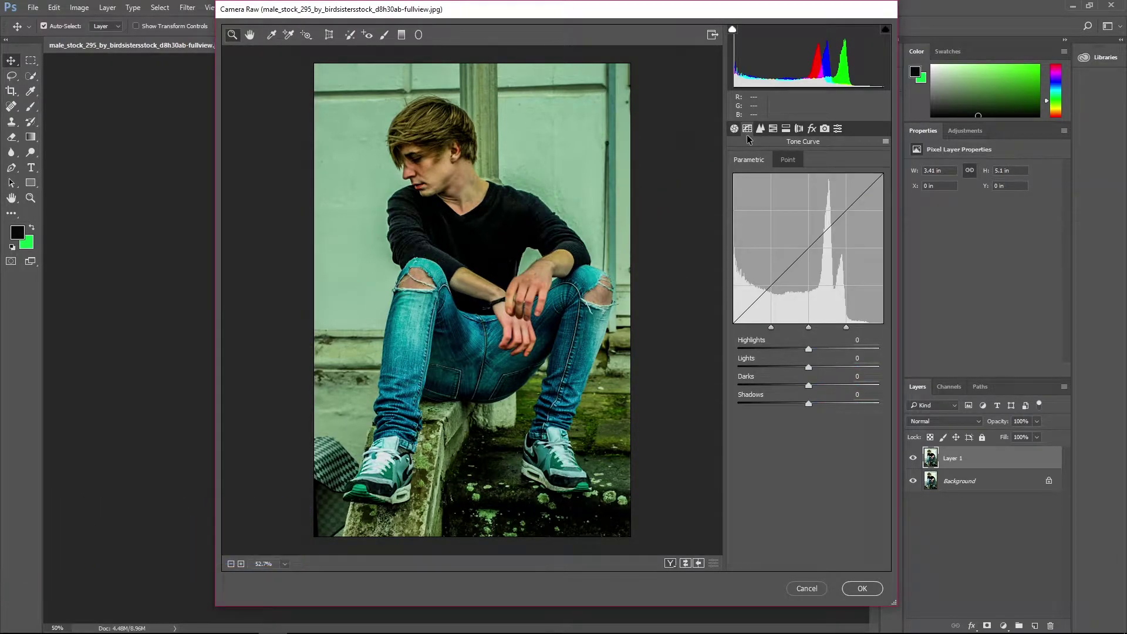
# Set HSL saturation: Reds +96, Oranges −18, Yellows −23, Greens −11, Aquas and Blues −100
pyautogui.click(757, 130)
pyautogui.click(771, 129)
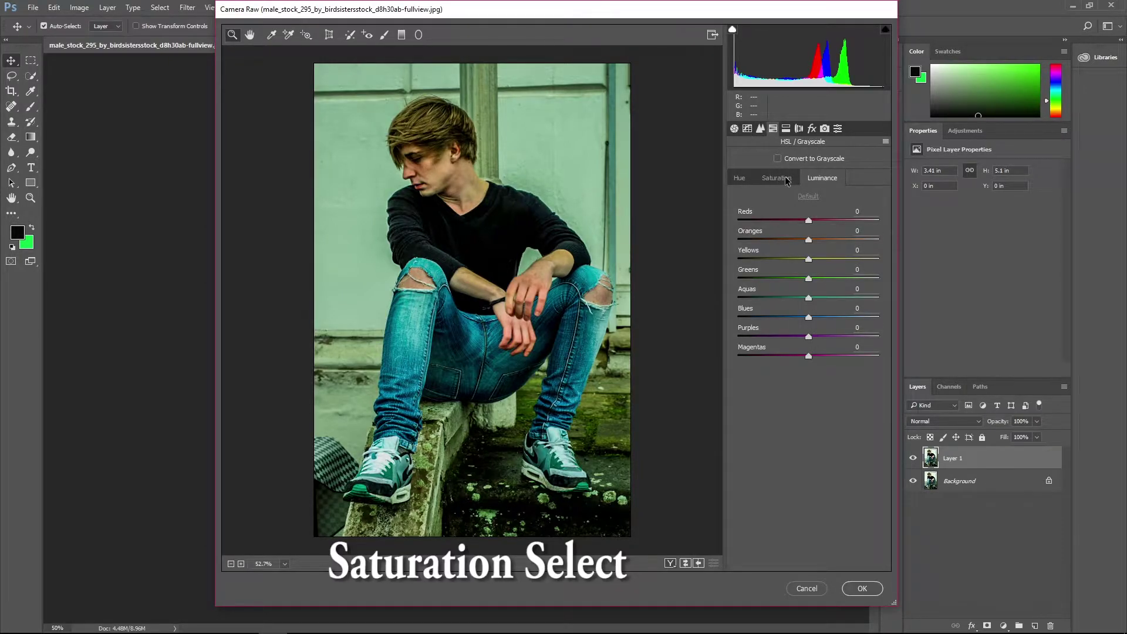
pyautogui.click(785, 176)
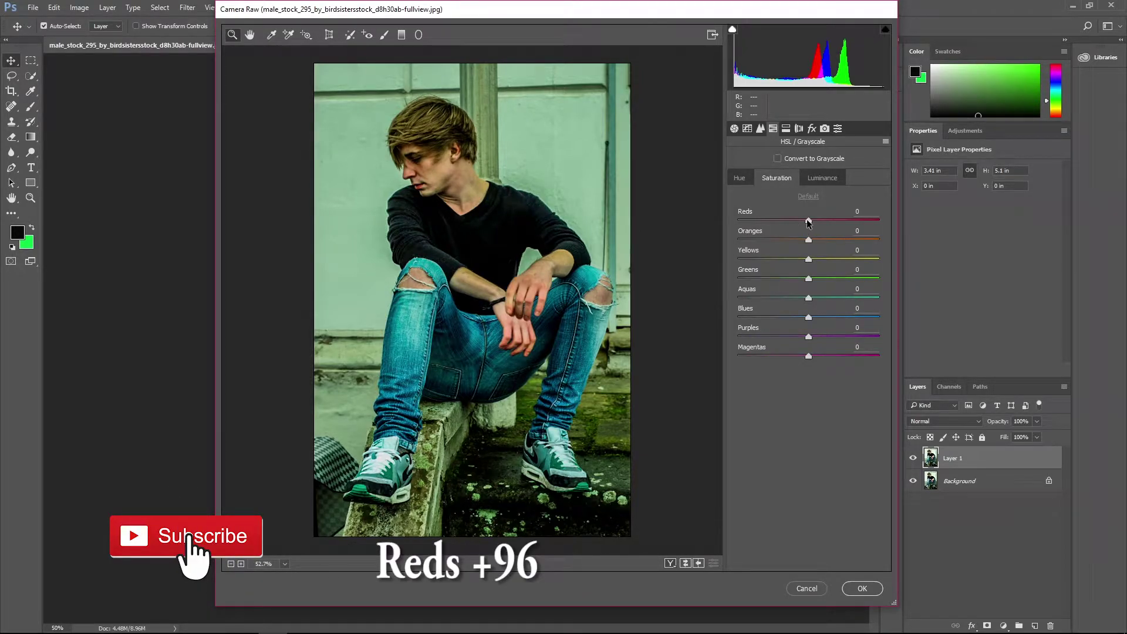
pyautogui.moveTo(808, 221); pyautogui.dragTo(875, 223)
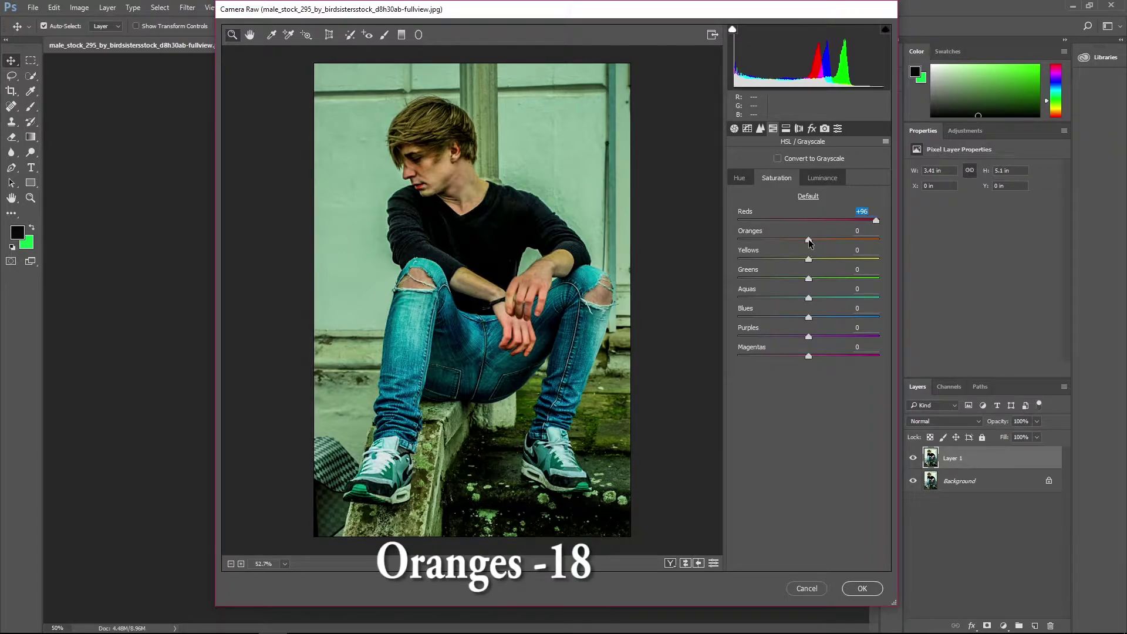
pyautogui.moveTo(809, 242); pyautogui.dragTo(797, 240)
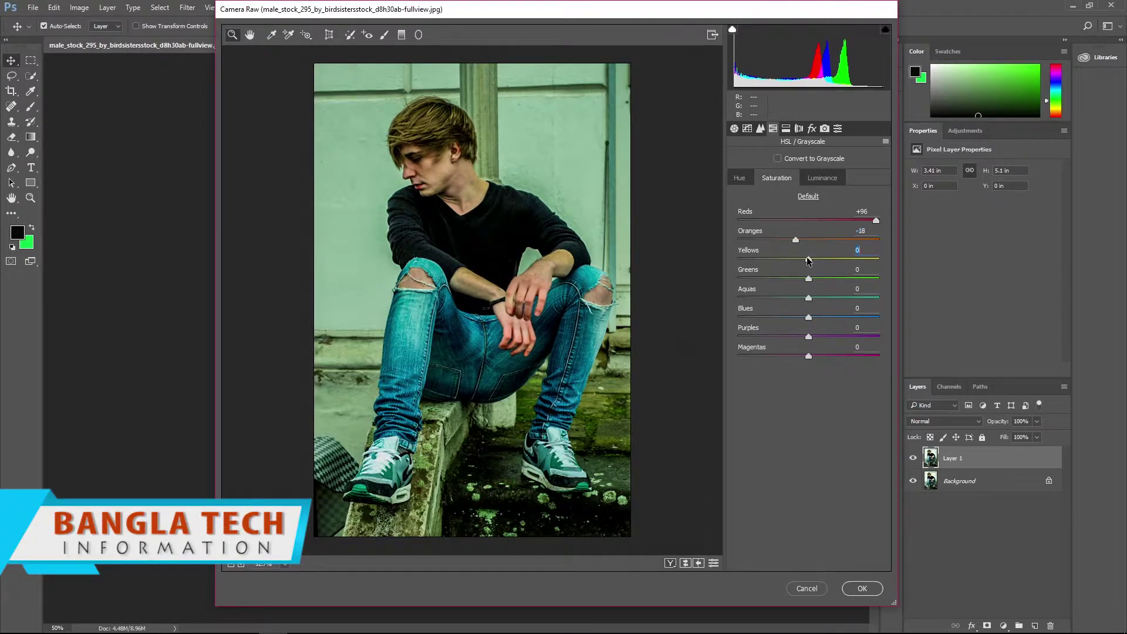
pyautogui.moveTo(808, 259); pyautogui.dragTo(800, 259)
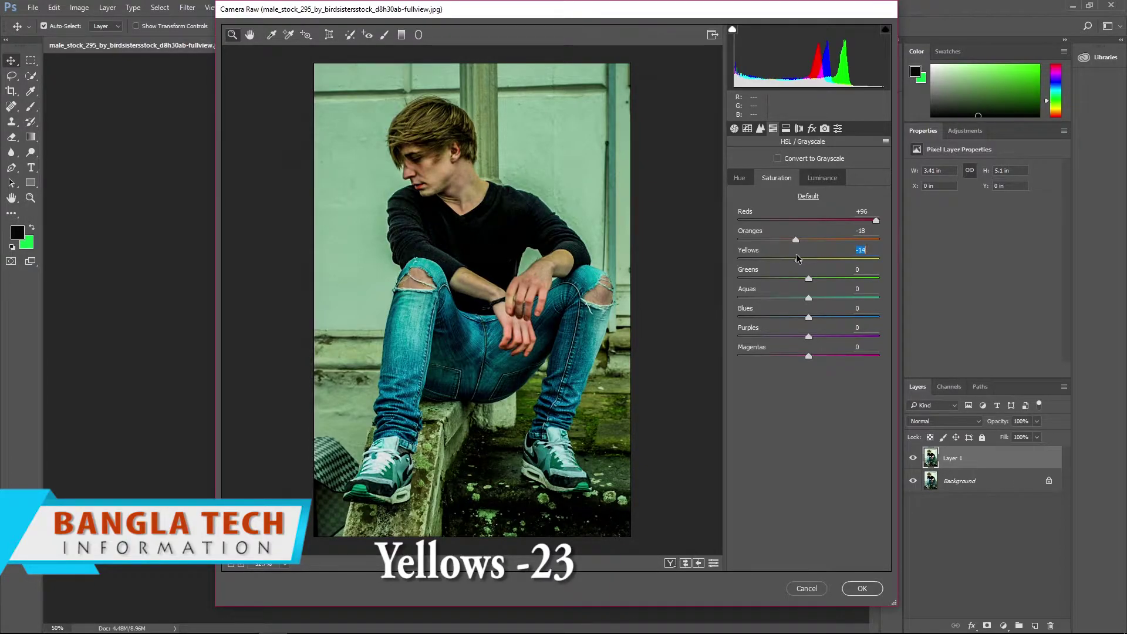
pyautogui.moveTo(792, 257); pyautogui.dragTo(791, 257)
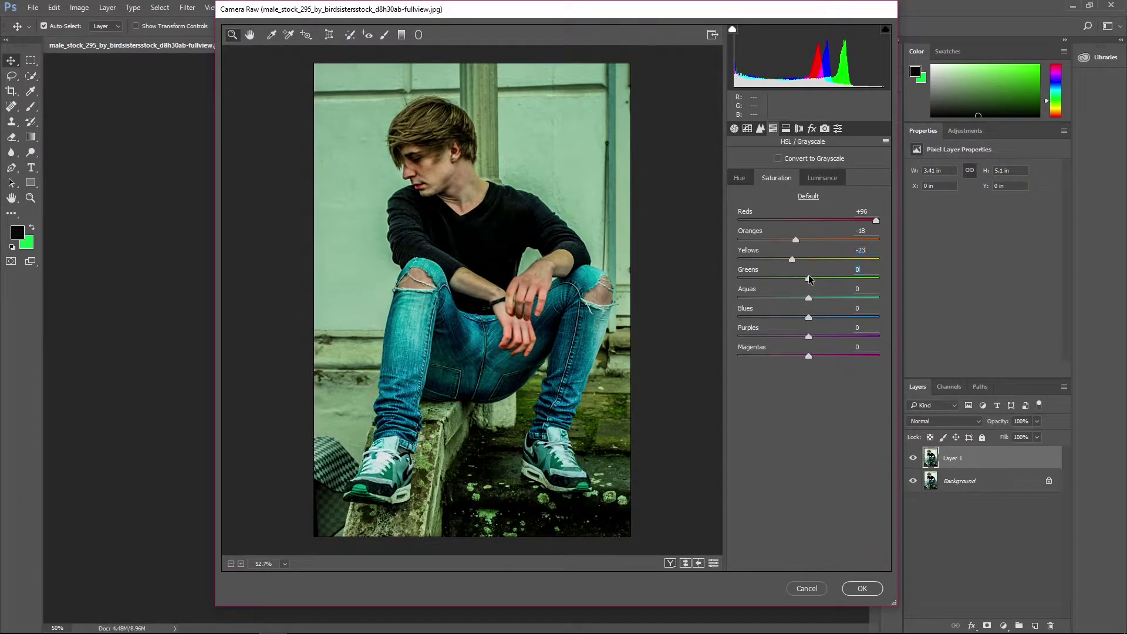
pyautogui.moveTo(809, 279); pyautogui.dragTo(800, 276)
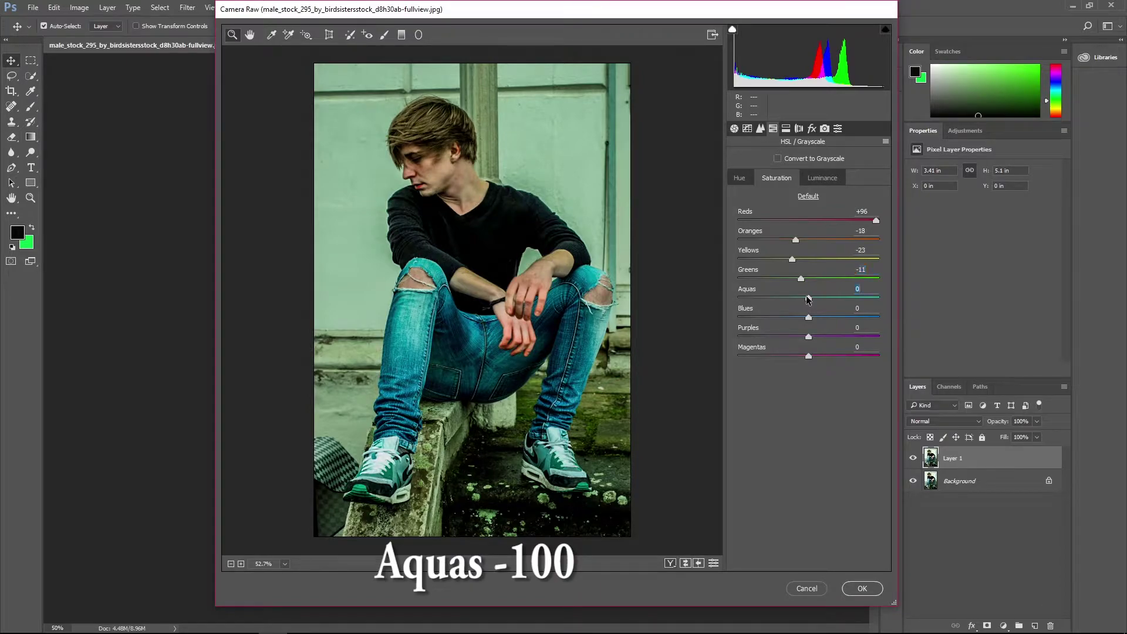
pyautogui.moveTo(808, 298); pyautogui.dragTo(723, 293)
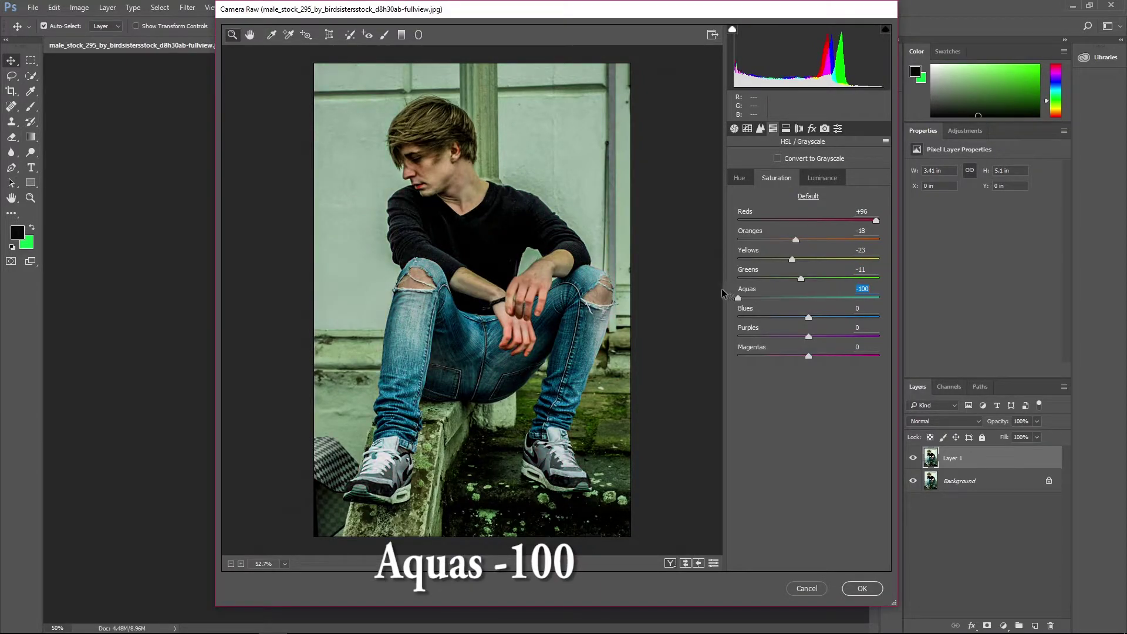
pyautogui.click(810, 317)
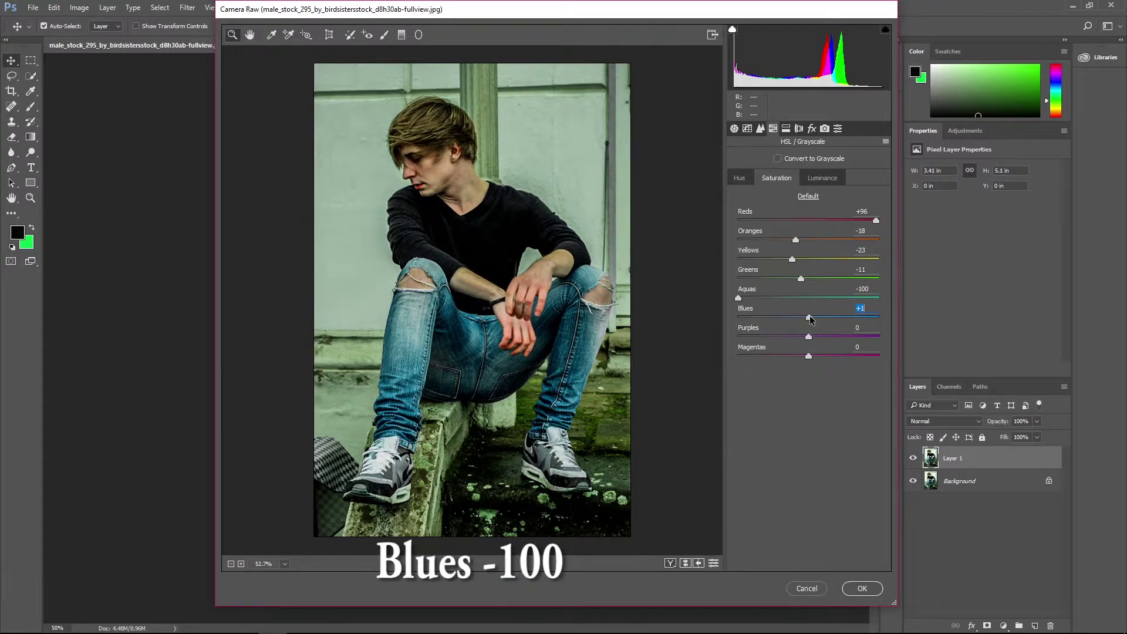
pyautogui.moveTo(810, 318); pyautogui.dragTo(735, 315)
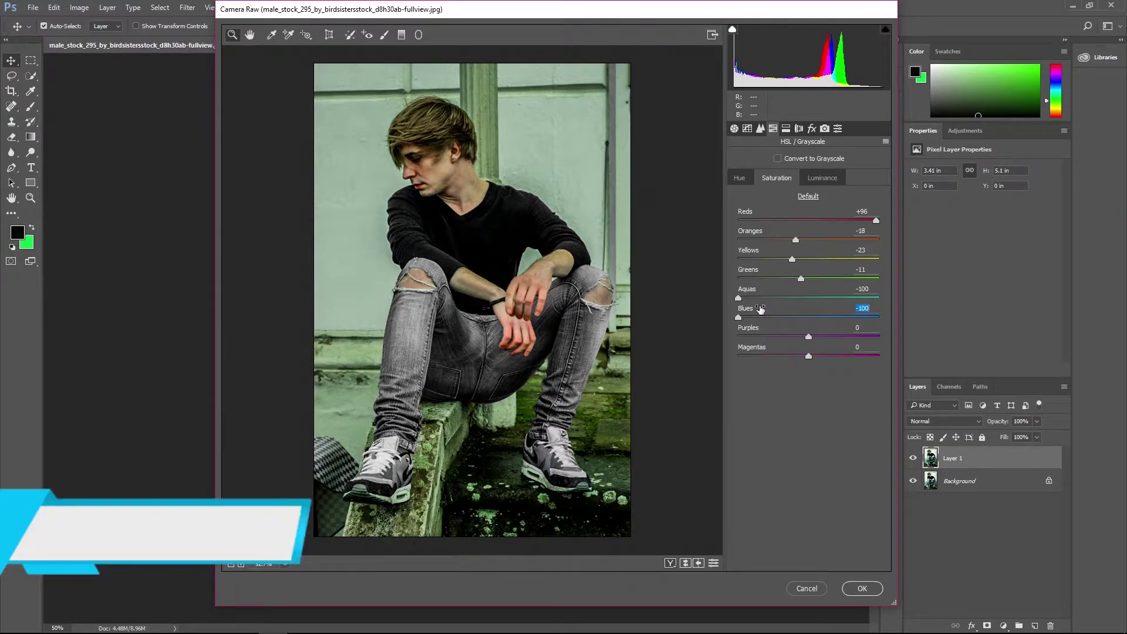
pyautogui.click(739, 179)
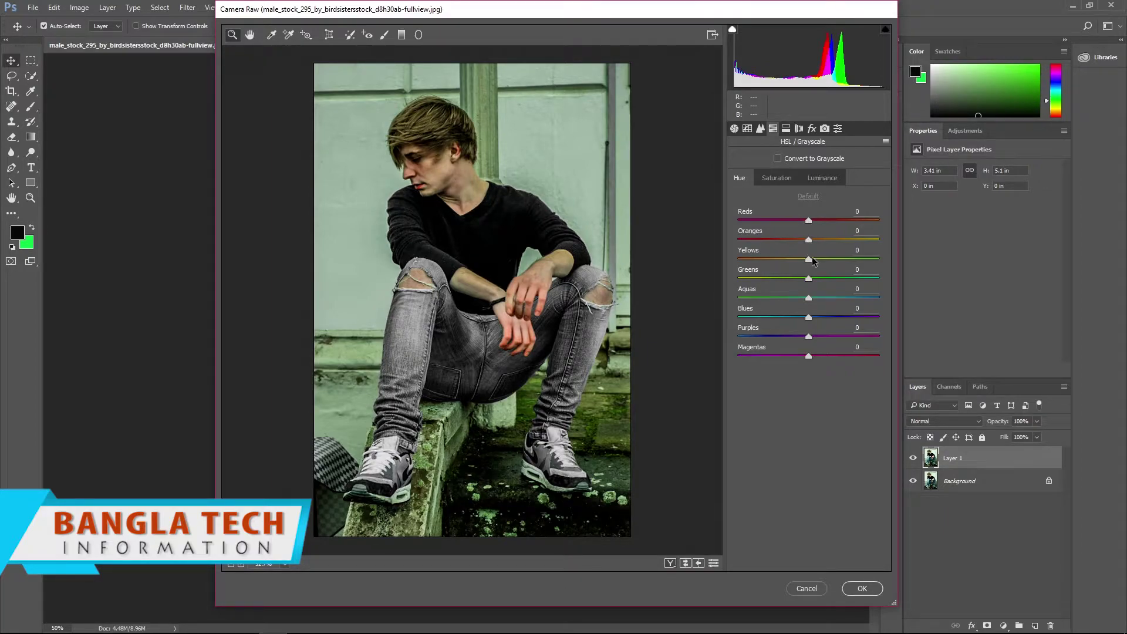
# Shift the Yellows hue to −57 and the Greens hue to −100
pyautogui.moveTo(809, 259); pyautogui.dragTo(792, 259)
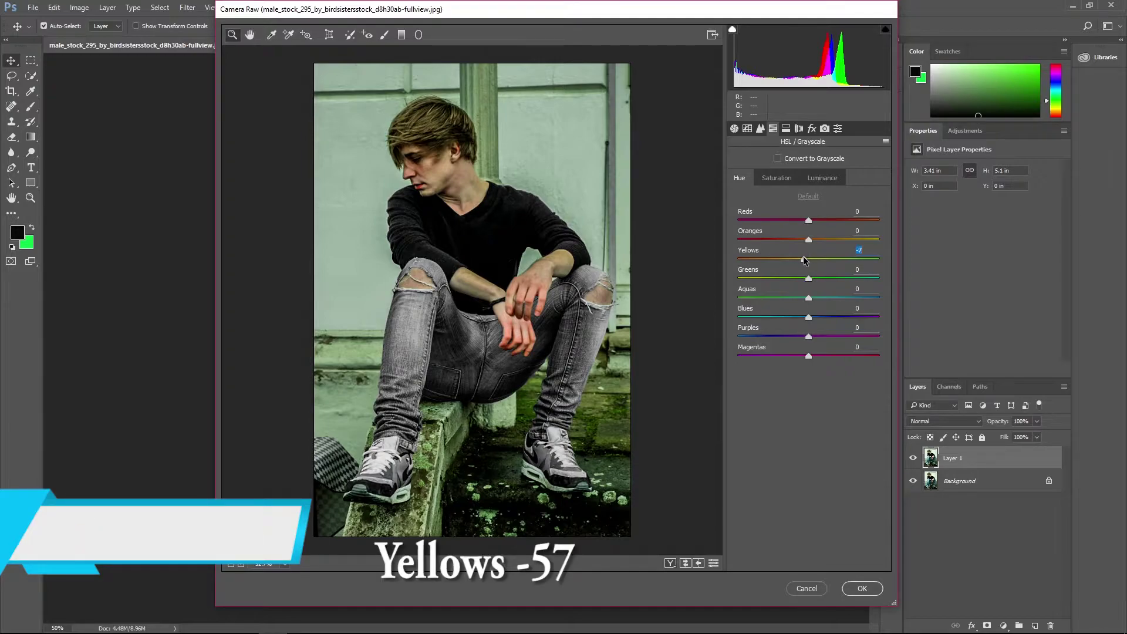
pyautogui.moveTo(783, 259); pyautogui.dragTo(769, 260)
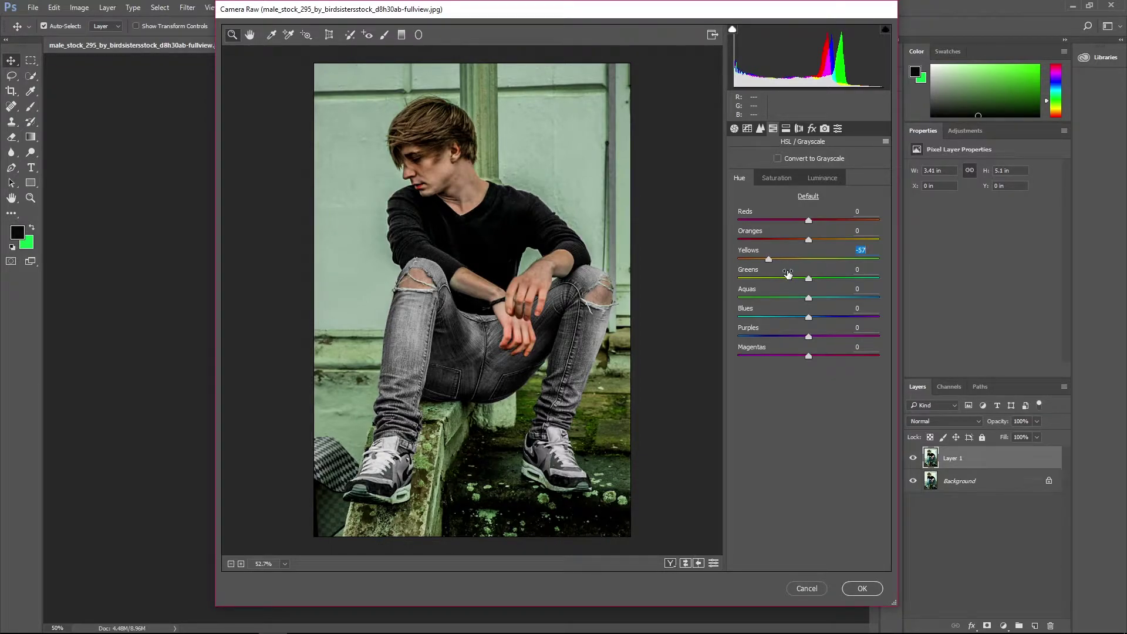
pyautogui.moveTo(809, 278); pyautogui.dragTo(733, 276)
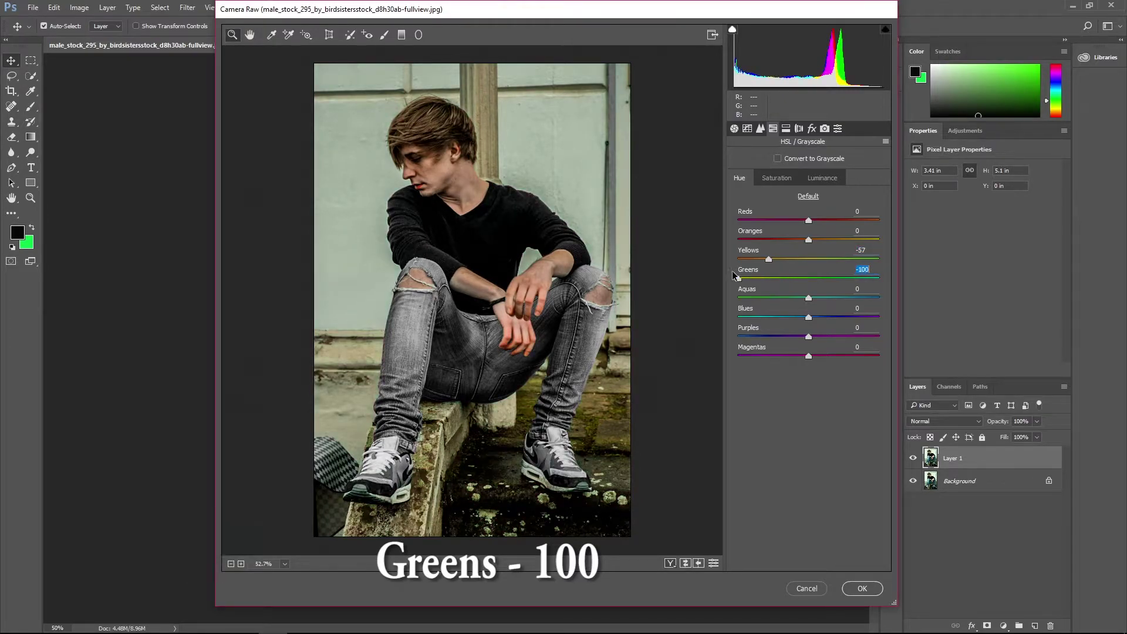
# Raise Oranges luminance to +23 and Yellows luminance to +22
pyautogui.click(825, 179)
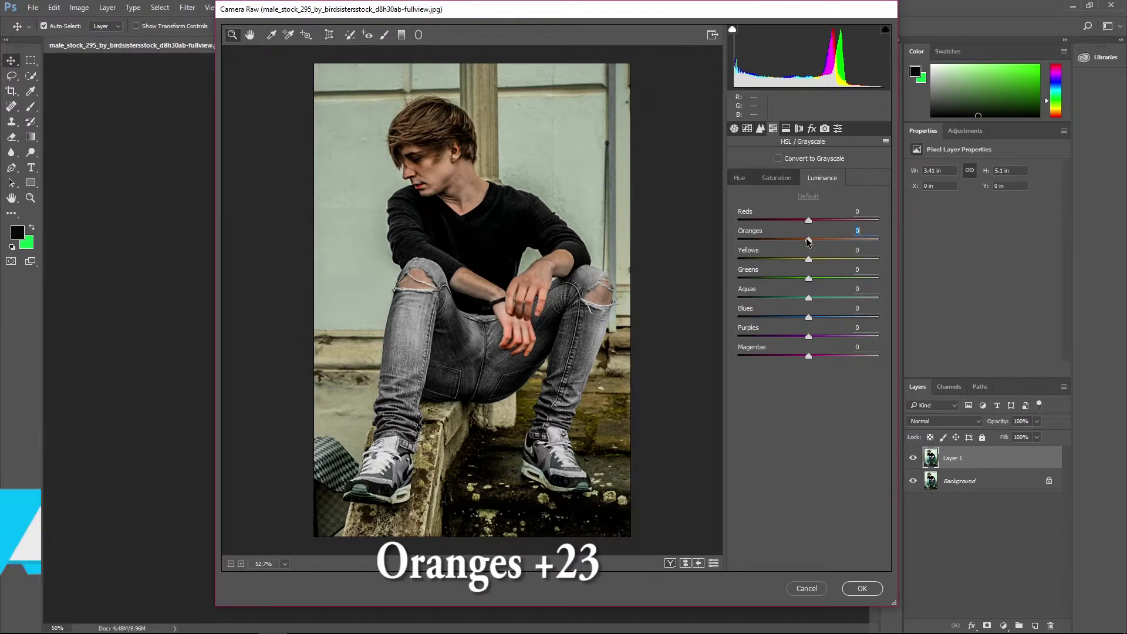
pyautogui.moveTo(808, 239); pyautogui.dragTo(820, 238)
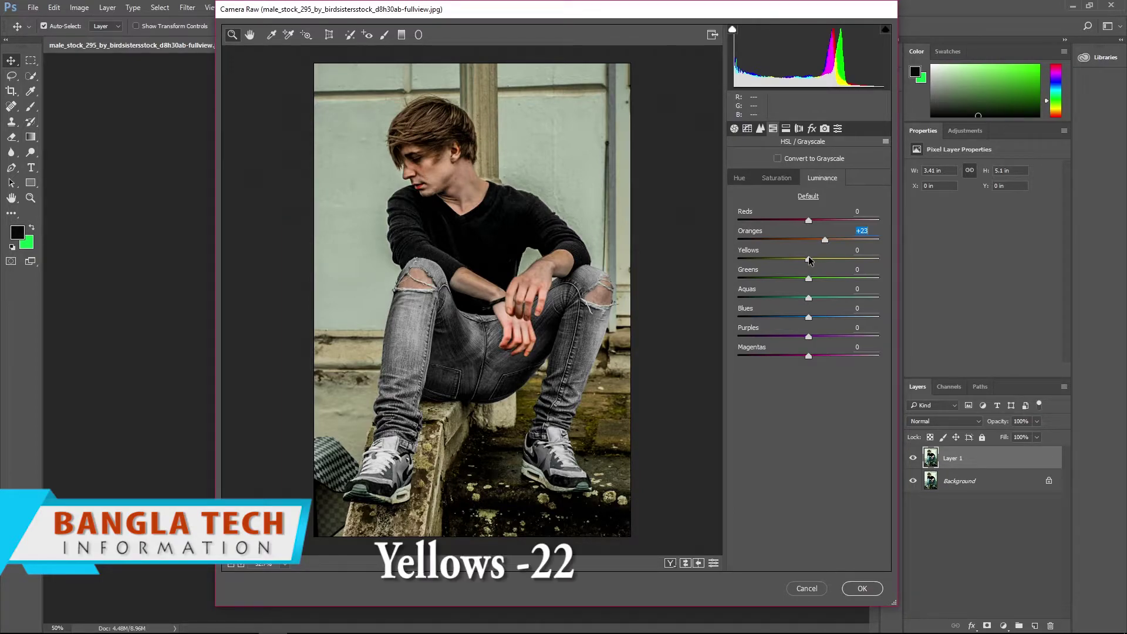
pyautogui.click(810, 260)
pyautogui.moveTo(810, 261); pyautogui.dragTo(826, 261)
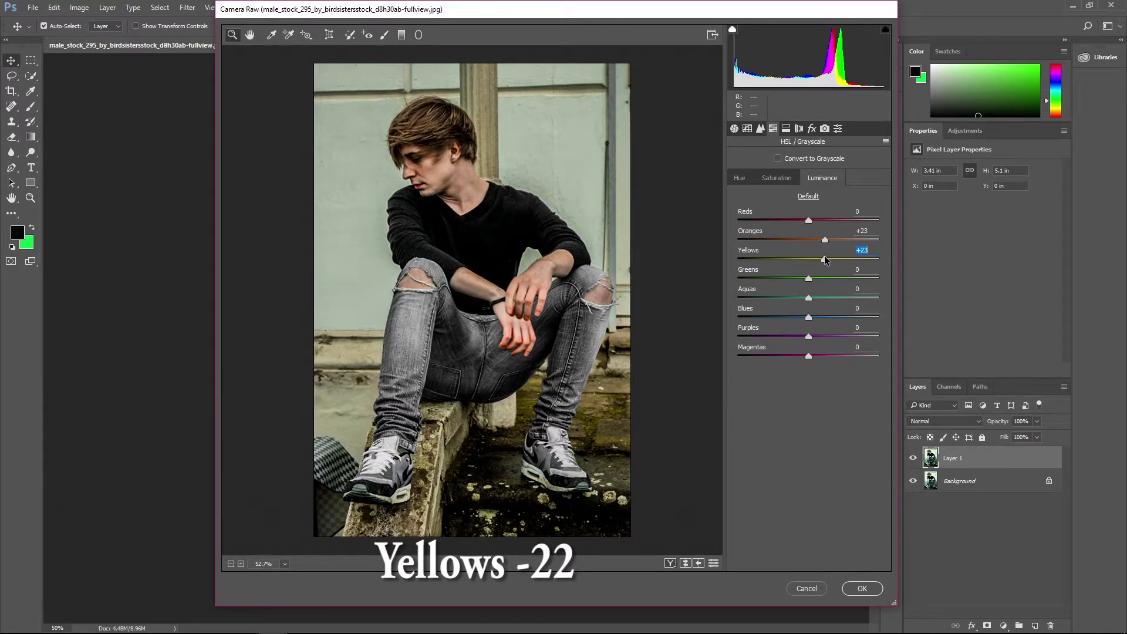
pyautogui.moveTo(825, 261); pyautogui.dragTo(823, 260)
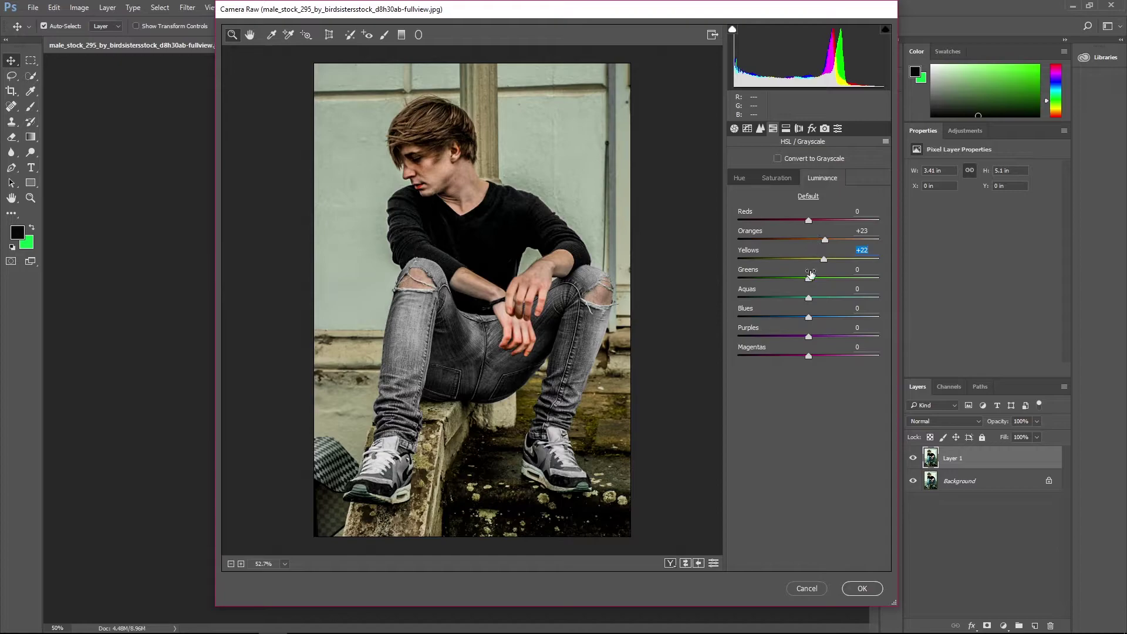
pyautogui.click(787, 129)
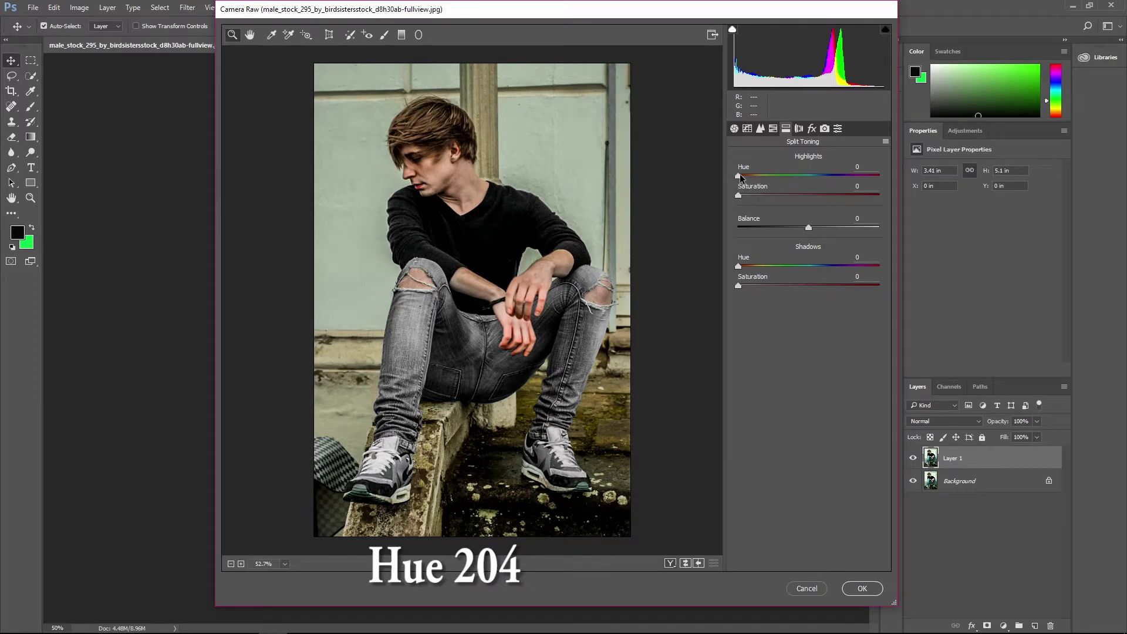
# Tint the split-toning highlights with hue 204 at saturation 27
pyautogui.click(738, 176)
pyautogui.moveTo(741, 178); pyautogui.dragTo(820, 178)
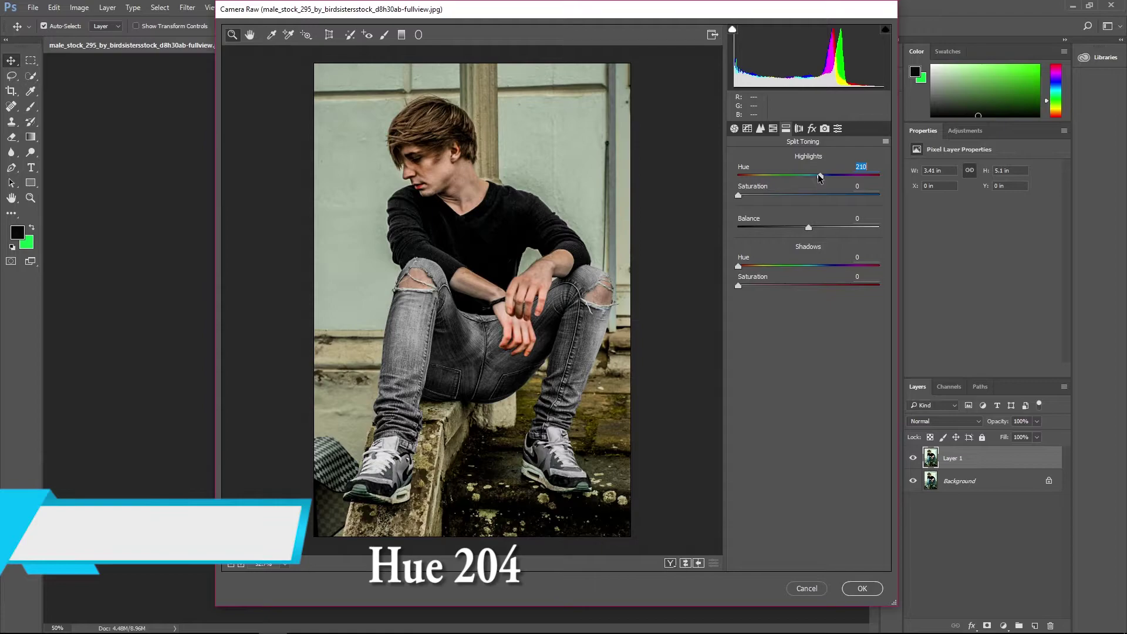
pyautogui.moveTo(820, 178); pyautogui.dragTo(817, 178)
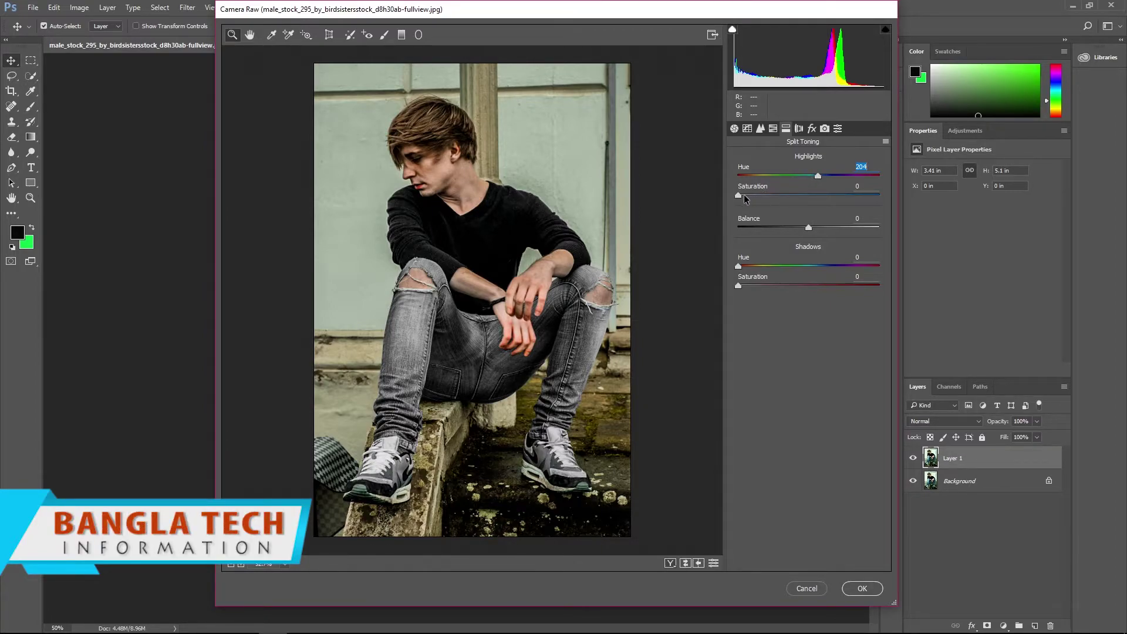
pyautogui.moveTo(744, 199); pyautogui.dragTo(776, 193)
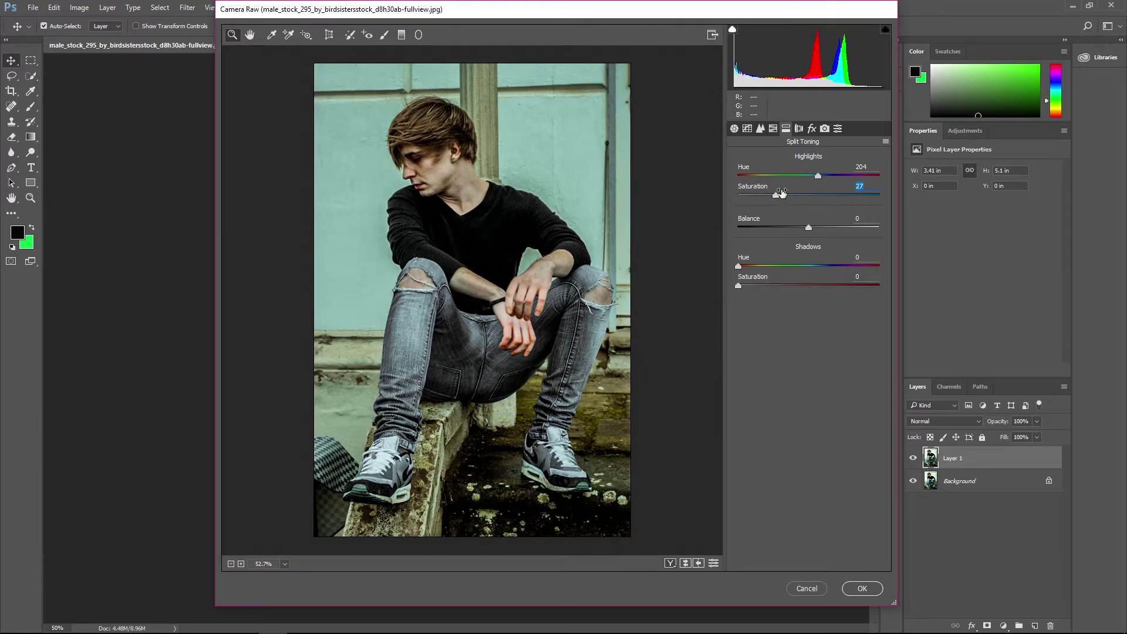
pyautogui.click(798, 129)
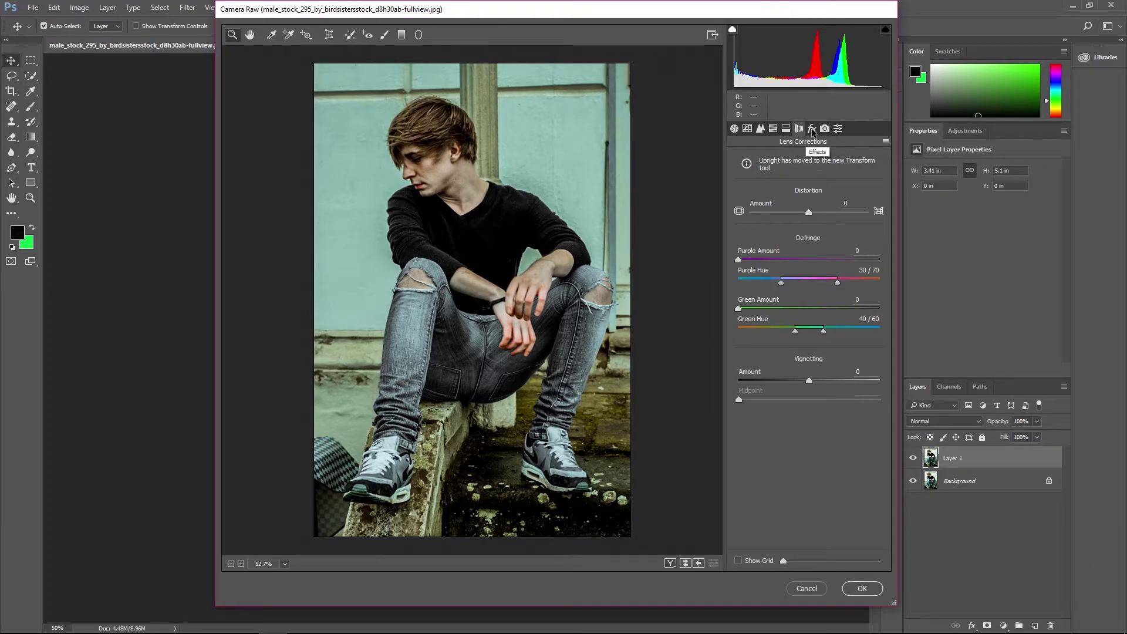
# Add a −30 post-crop vignette in the Effects panel
pyautogui.click(812, 129)
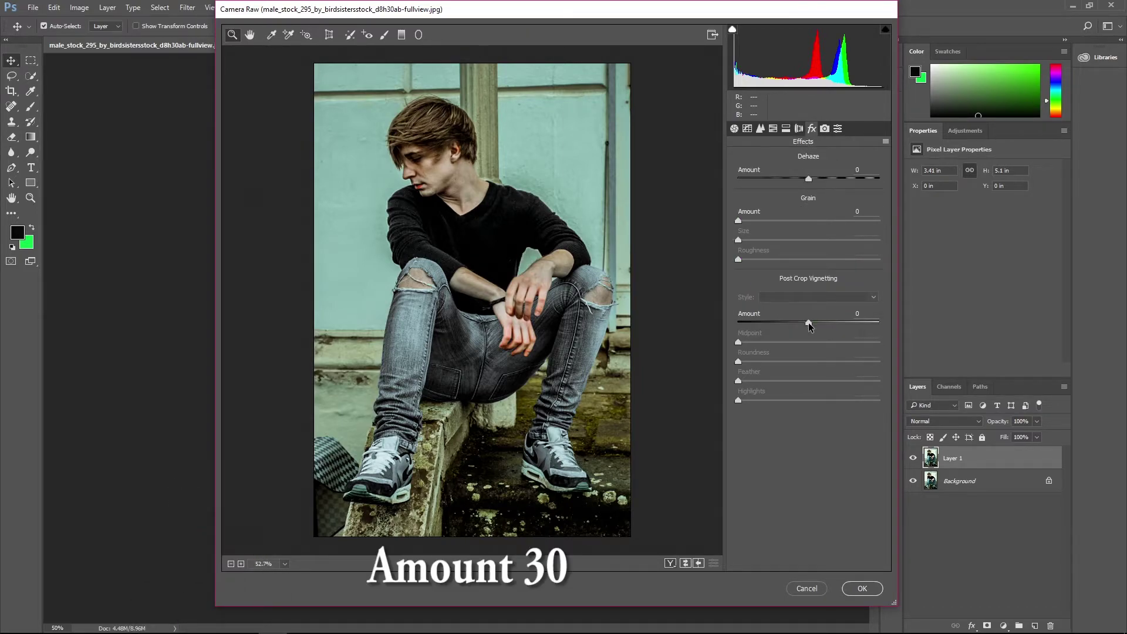
pyautogui.moveTo(809, 326); pyautogui.dragTo(787, 323)
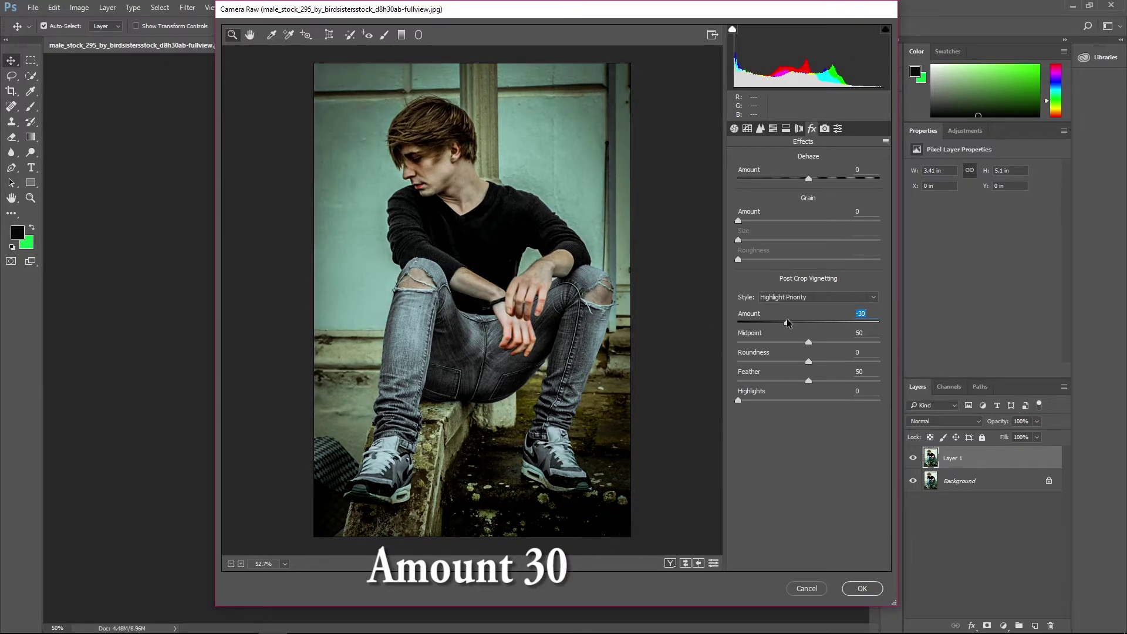
pyautogui.click(825, 129)
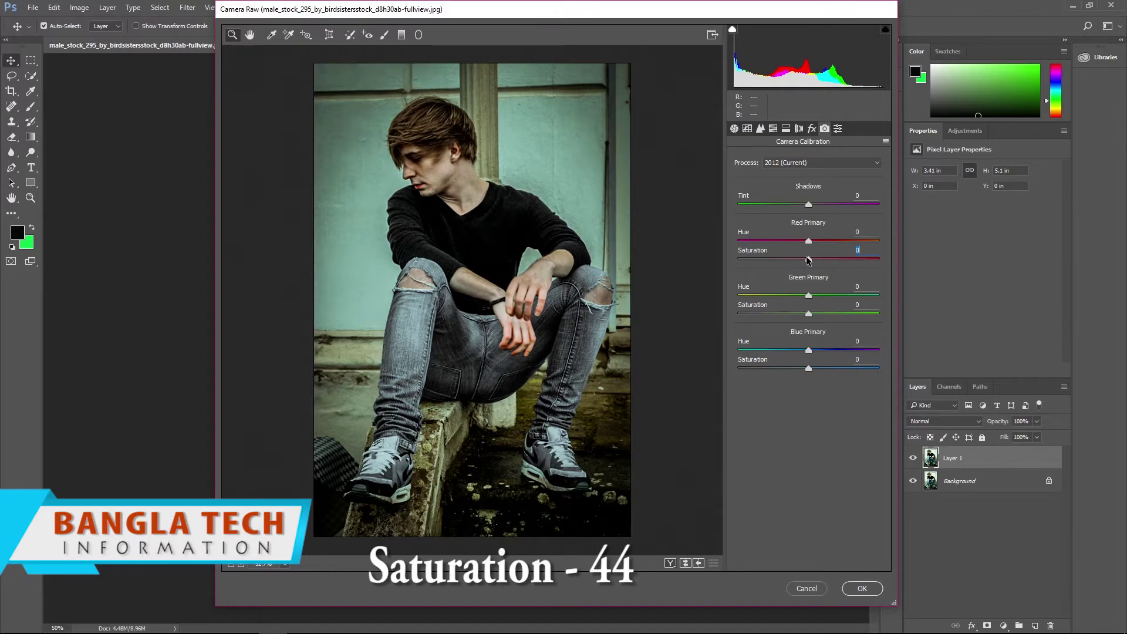
# Set Red Primary saturation to −44, shift the Green hue up, and set Green saturation to +100
pyautogui.moveTo(807, 257); pyautogui.dragTo(776, 259)
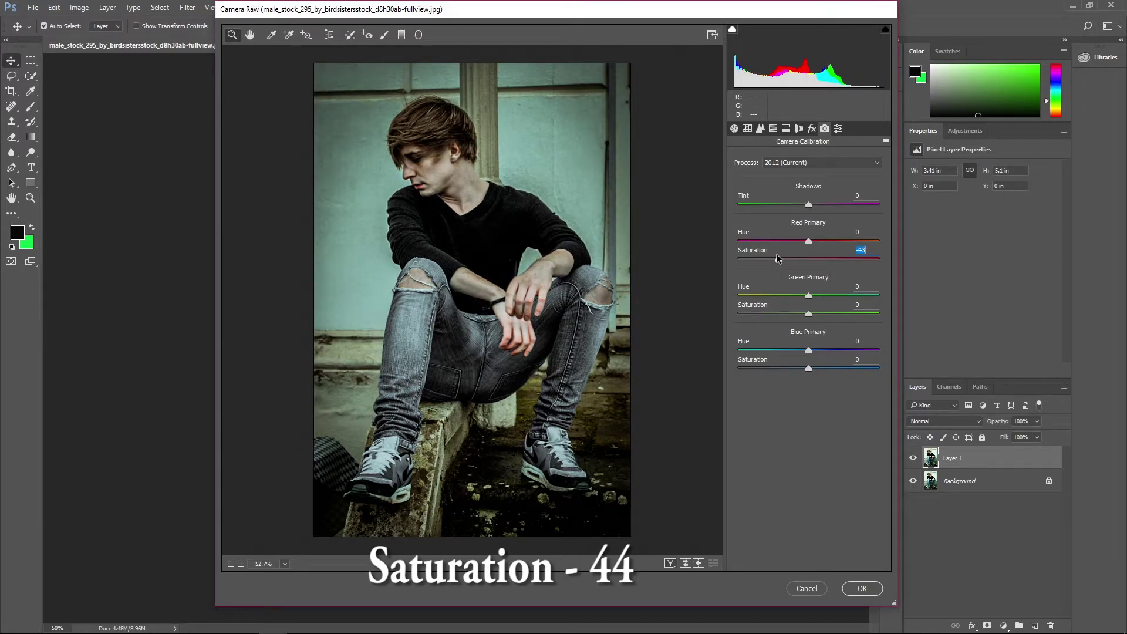
pyautogui.moveTo(775, 259); pyautogui.dragTo(776, 258)
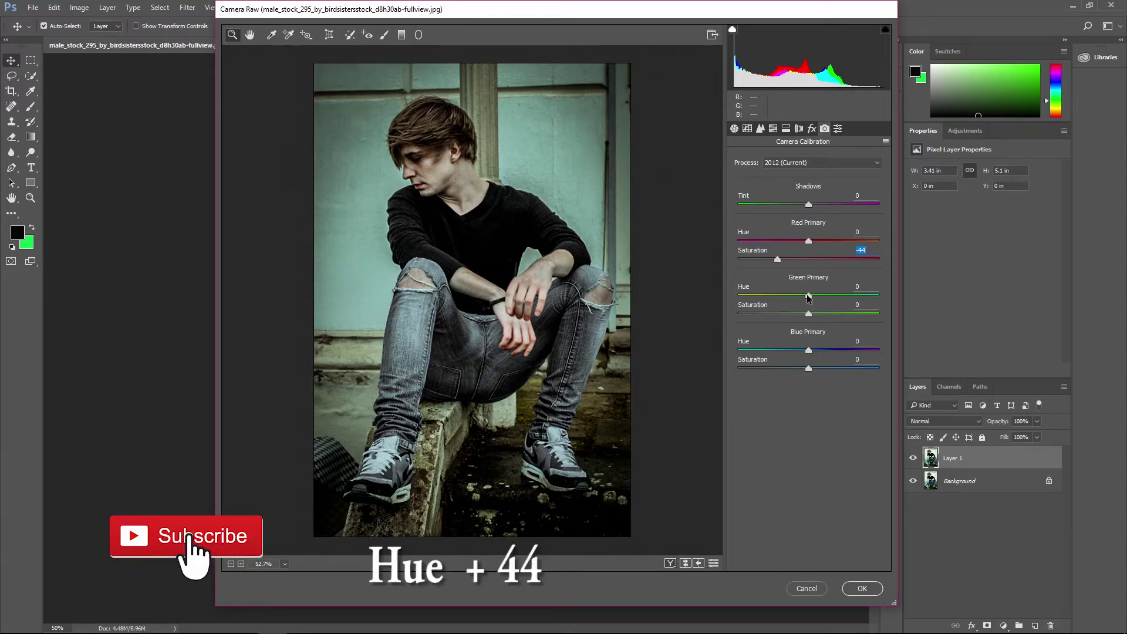
pyautogui.moveTo(809, 296); pyautogui.dragTo(824, 294)
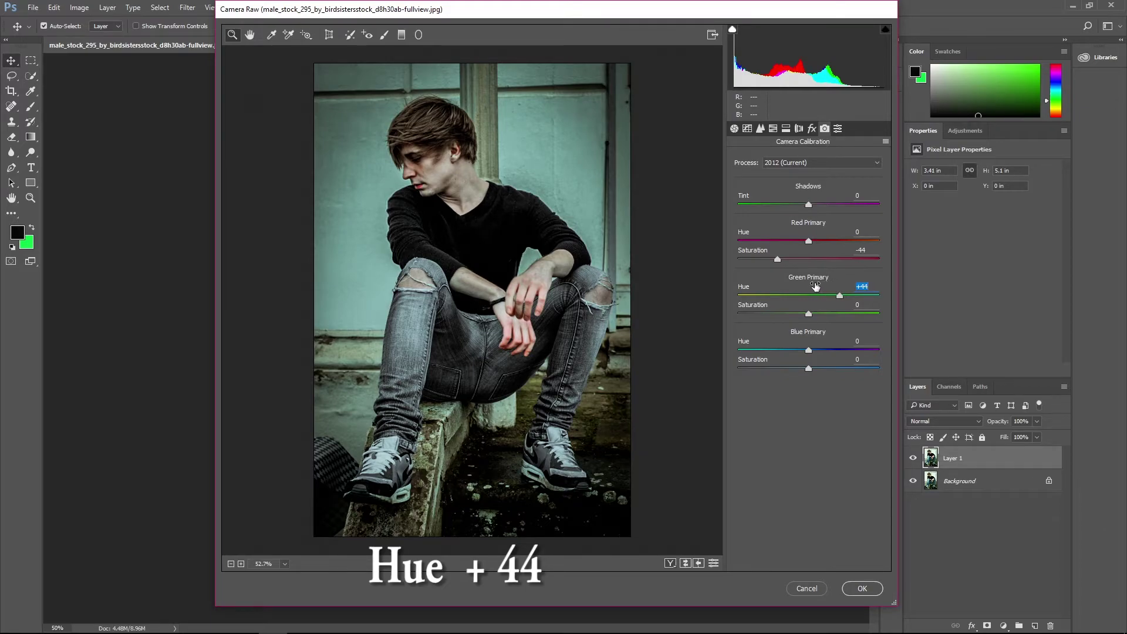
pyautogui.click(809, 315)
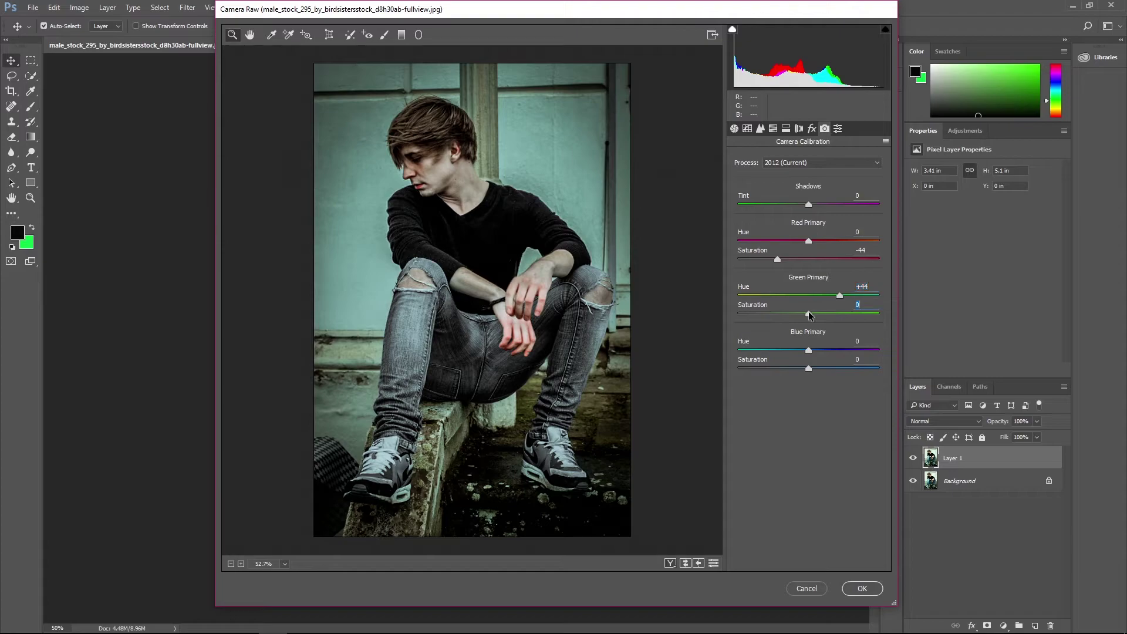
pyautogui.moveTo(813, 311); pyautogui.dragTo(822, 311)
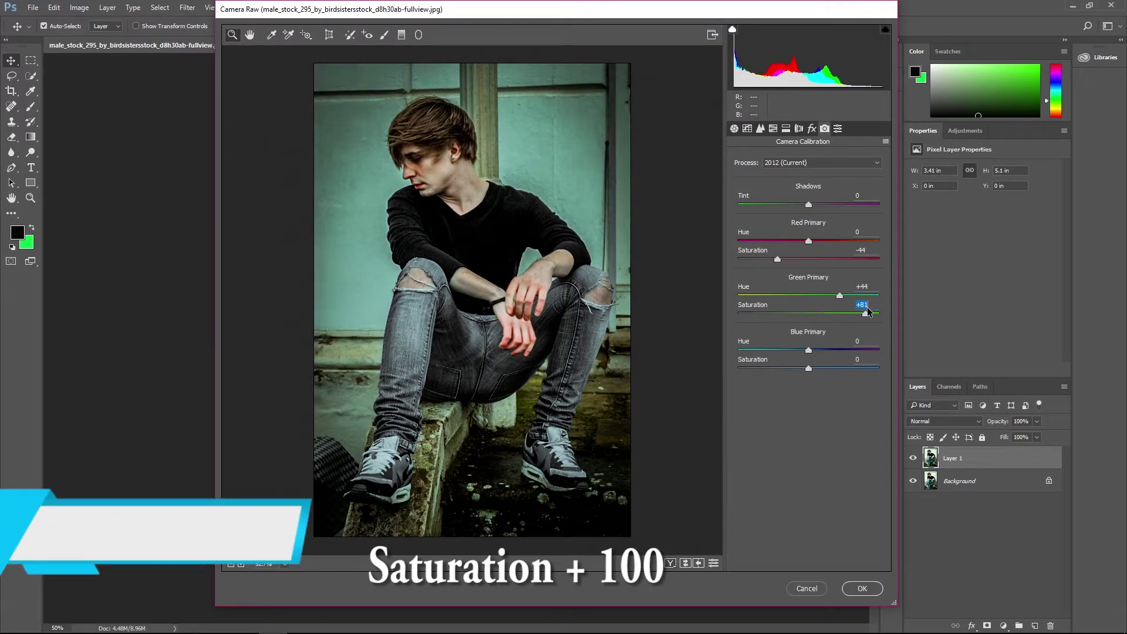
pyautogui.moveTo(821, 311)
pyautogui.mouseDown()
pyautogui.moveTo(809, 309)
pyautogui.moveTo(883, 311)
pyautogui.mouseUp()
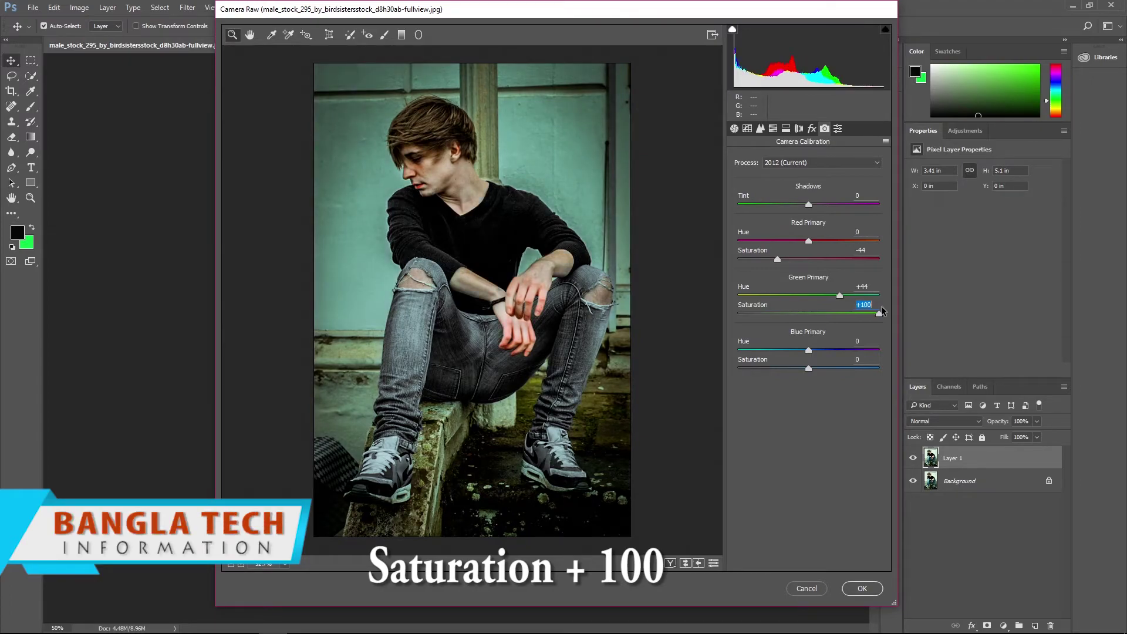
# Set Blue Primary hue −23 and saturation +100, then apply the Camera Raw grade
pyautogui.click(809, 351)
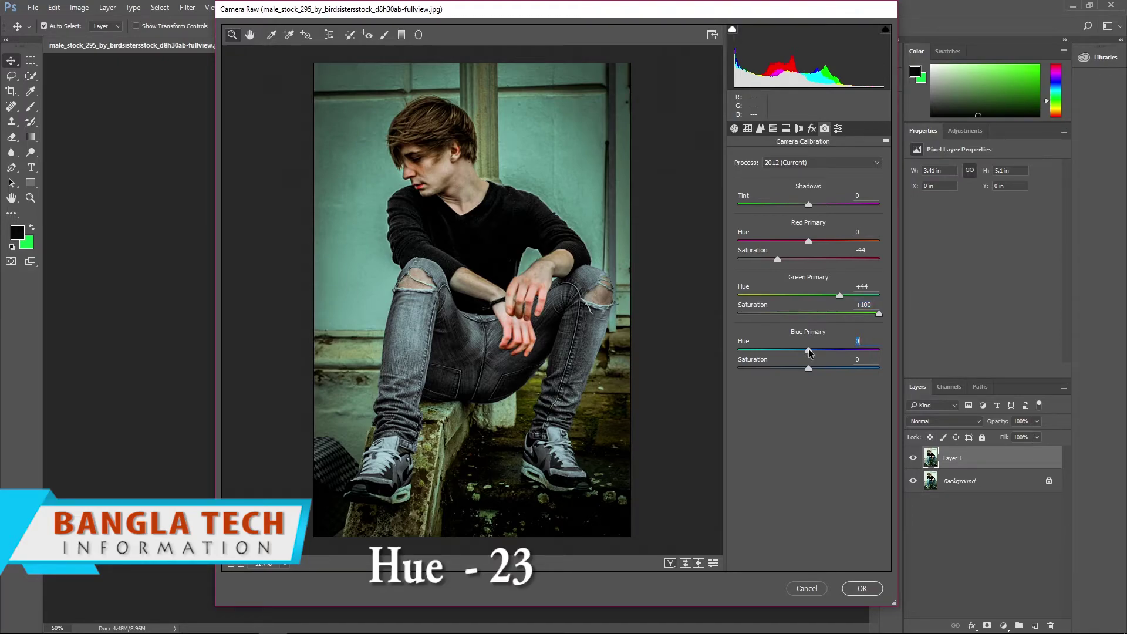
pyautogui.moveTo(809, 351); pyautogui.dragTo(791, 351)
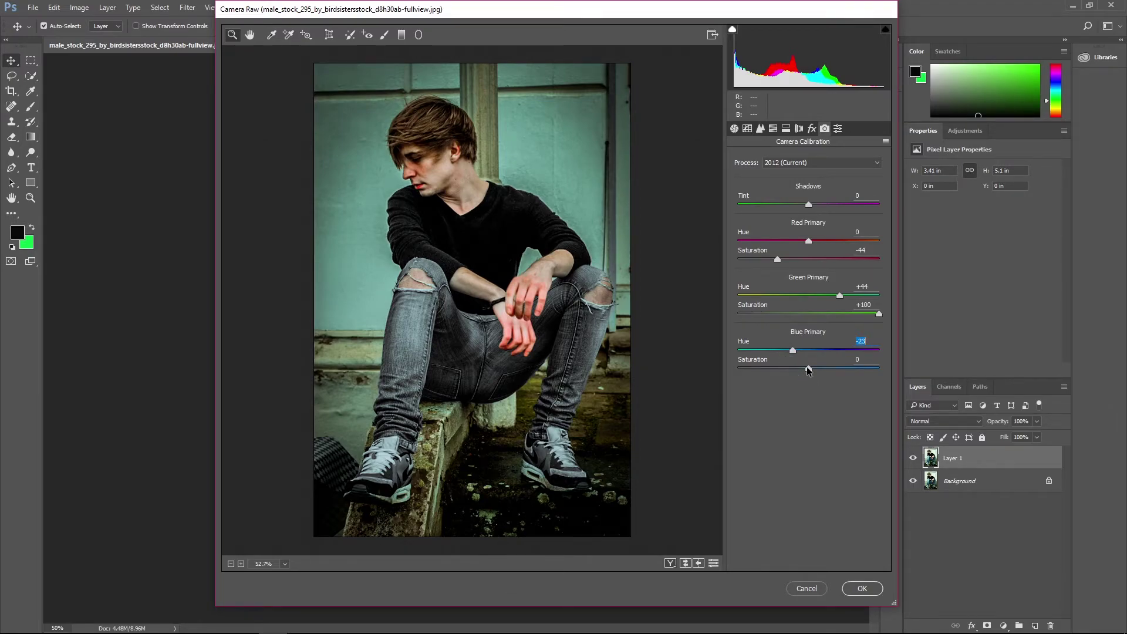
pyautogui.moveTo(809, 369); pyautogui.dragTo(884, 369)
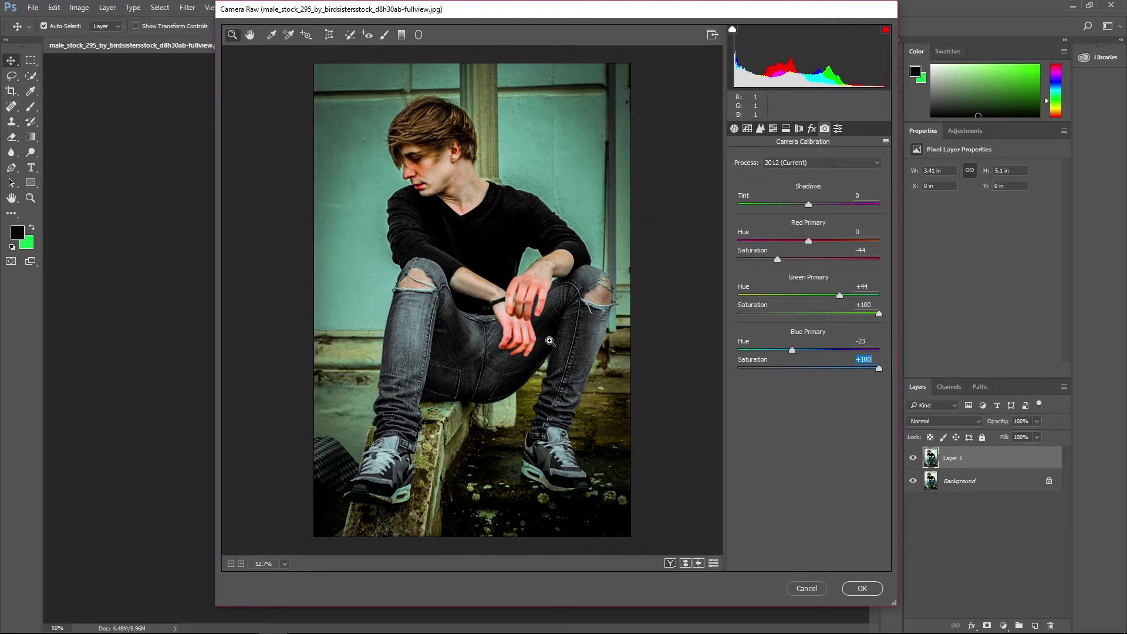
pyautogui.scroll(2, 499, 263)
pyautogui.scroll(-1, 512, 284)
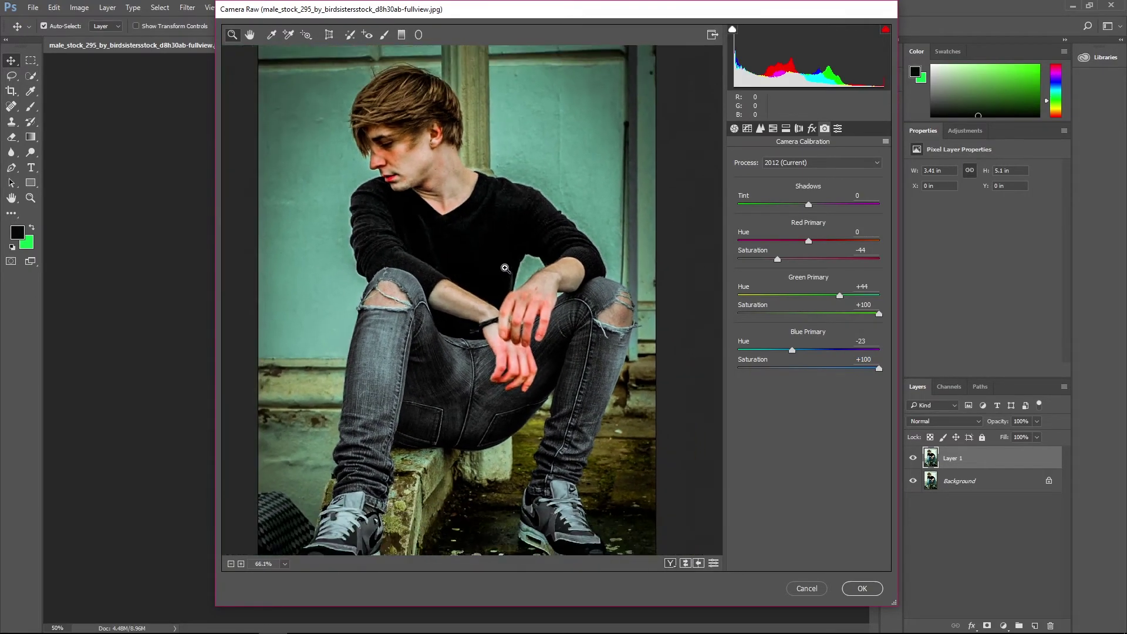
pyautogui.scroll(-1, 508, 281)
pyautogui.scroll(-1, 503, 279)
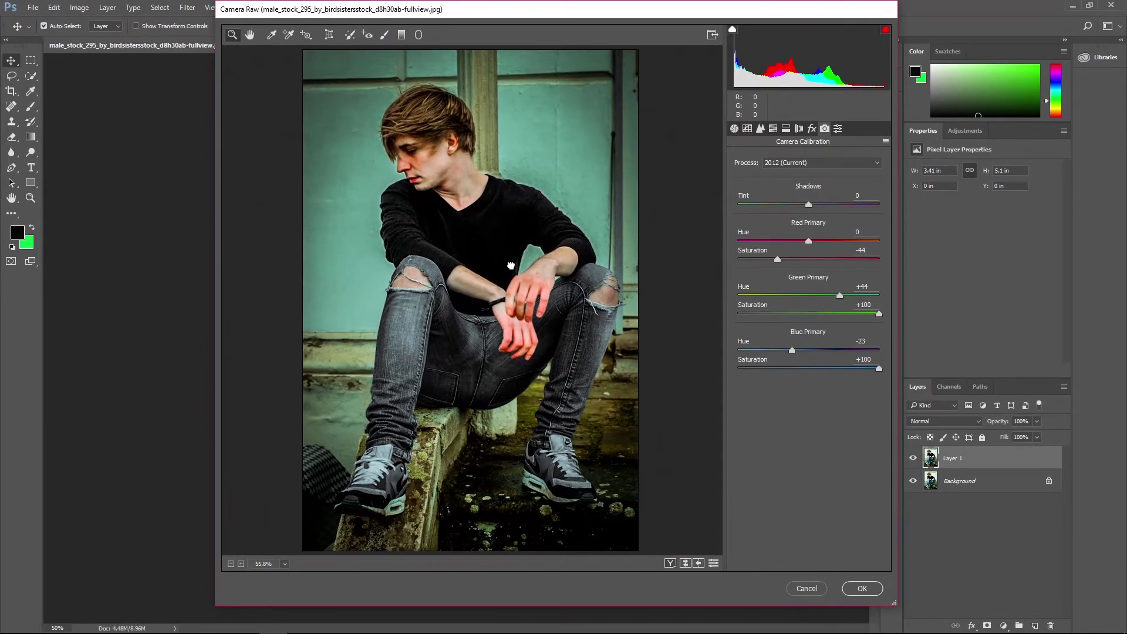
pyautogui.click(863, 588)
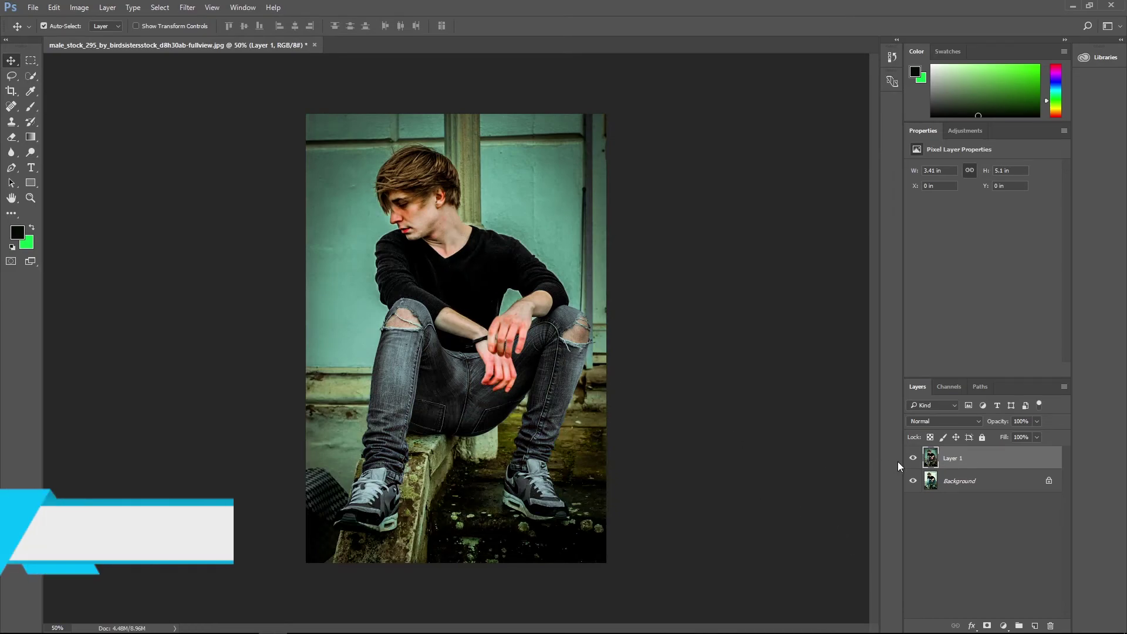
pyautogui.click(913, 460)
pyautogui.click(914, 460)
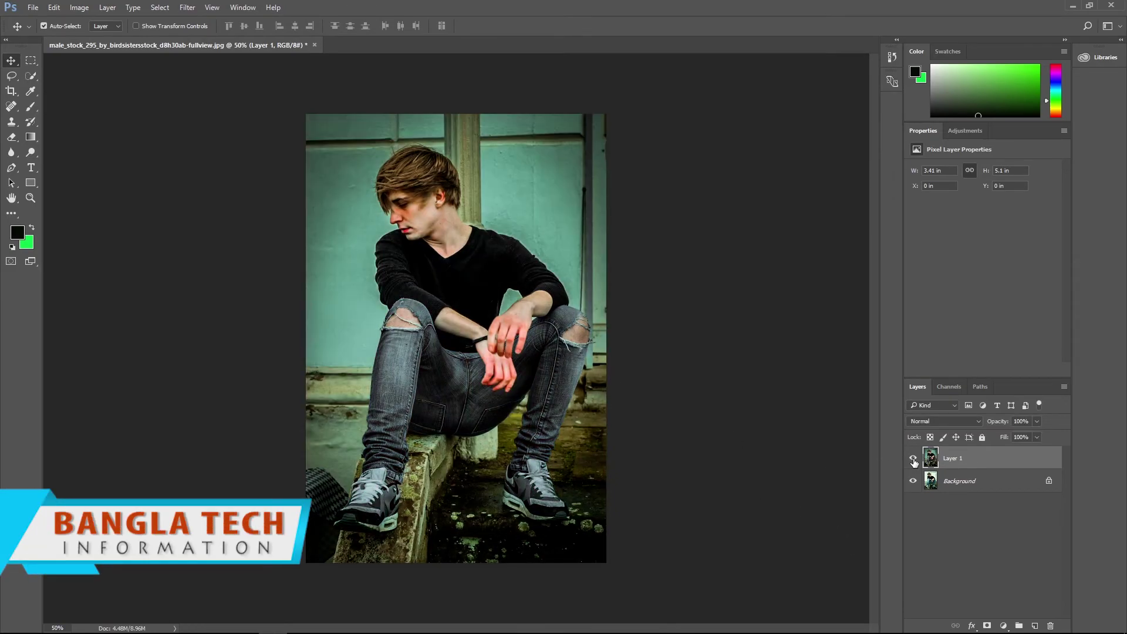
pyautogui.click(914, 460)
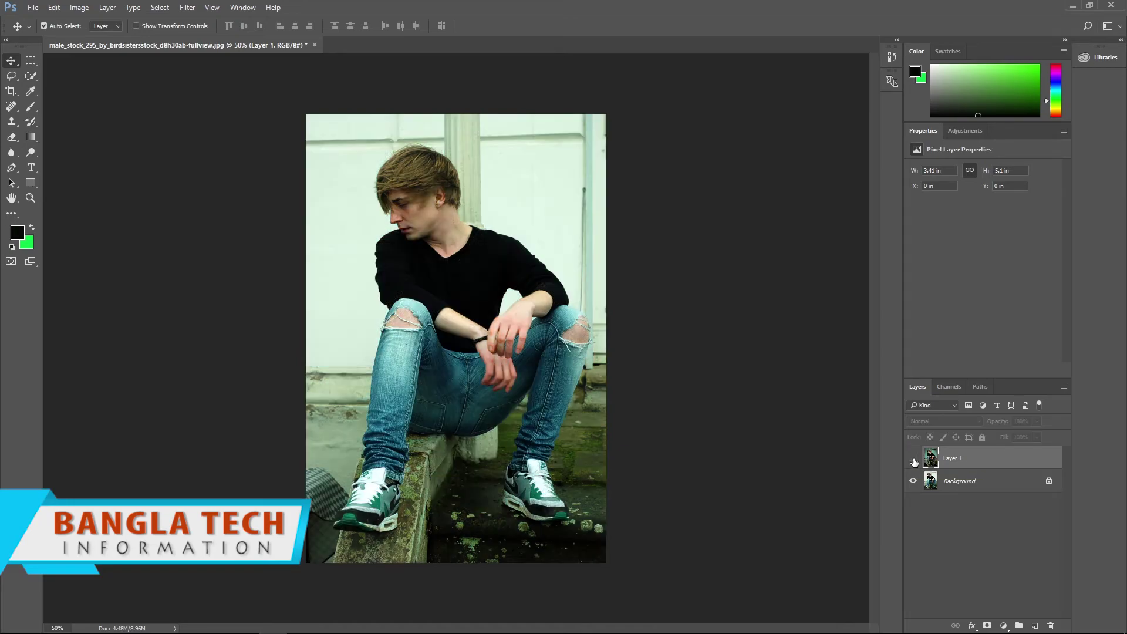
pyautogui.click(913, 460)
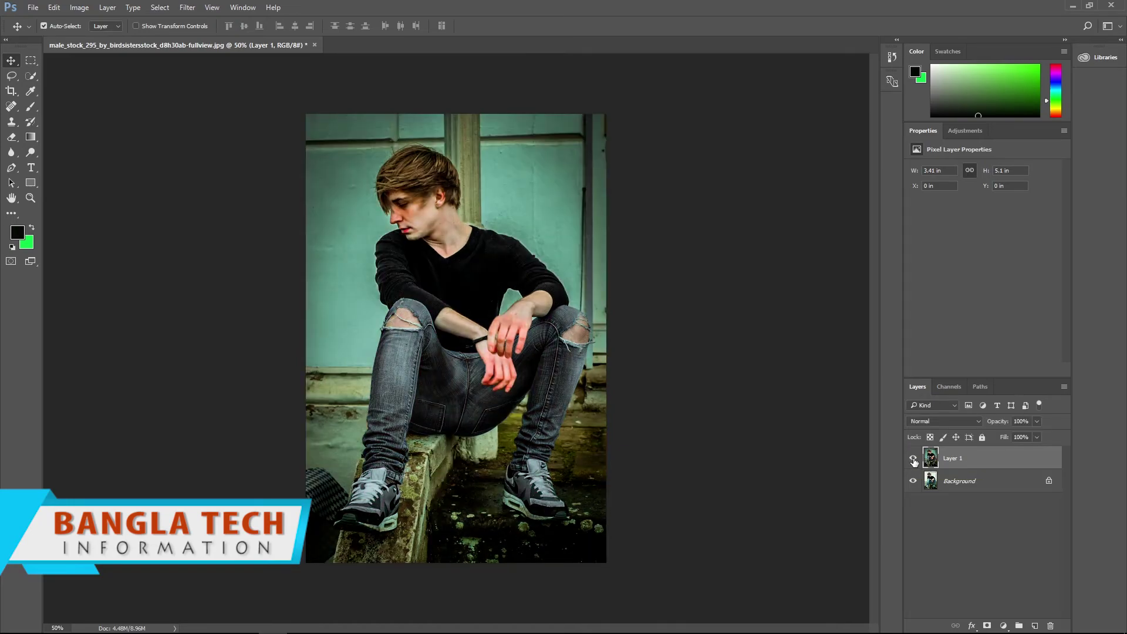
pyautogui.click(914, 460)
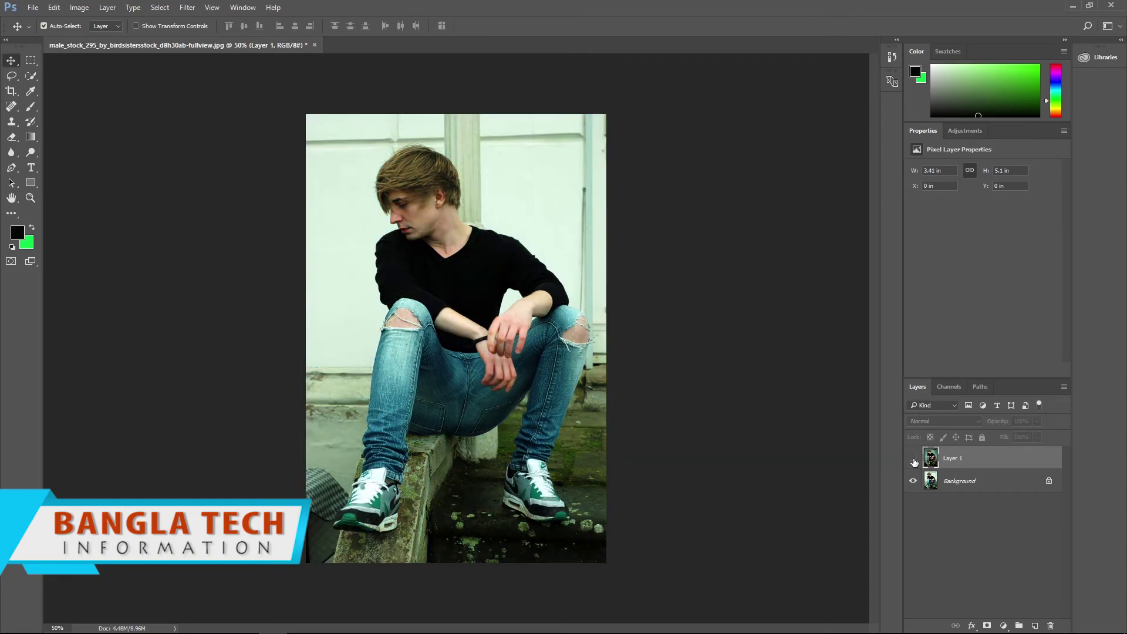
pyautogui.click(913, 460)
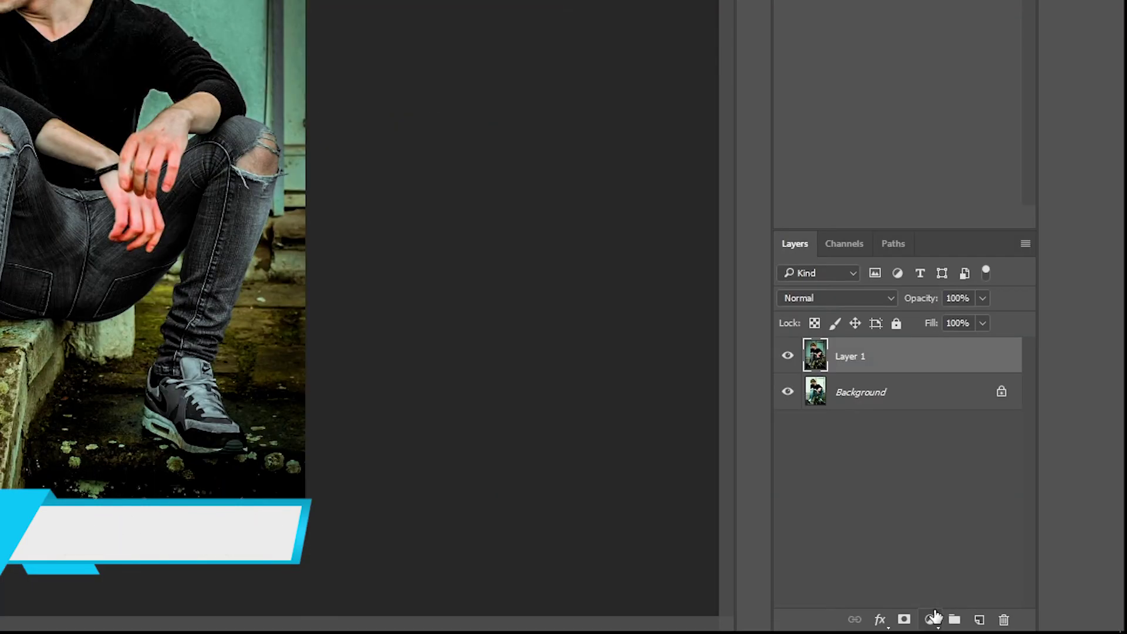
# Add a Gradient Map adjustment layer using the black-to-white gradient preset
pyautogui.click(1003, 626)
pyautogui.click(1010, 600)
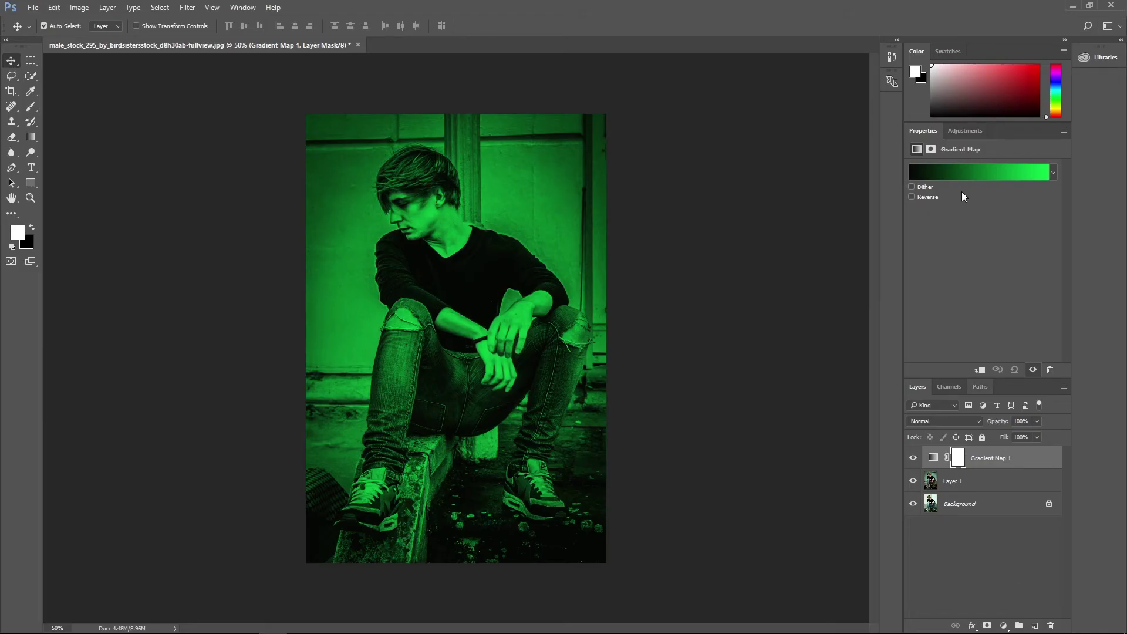
pyautogui.click(955, 175)
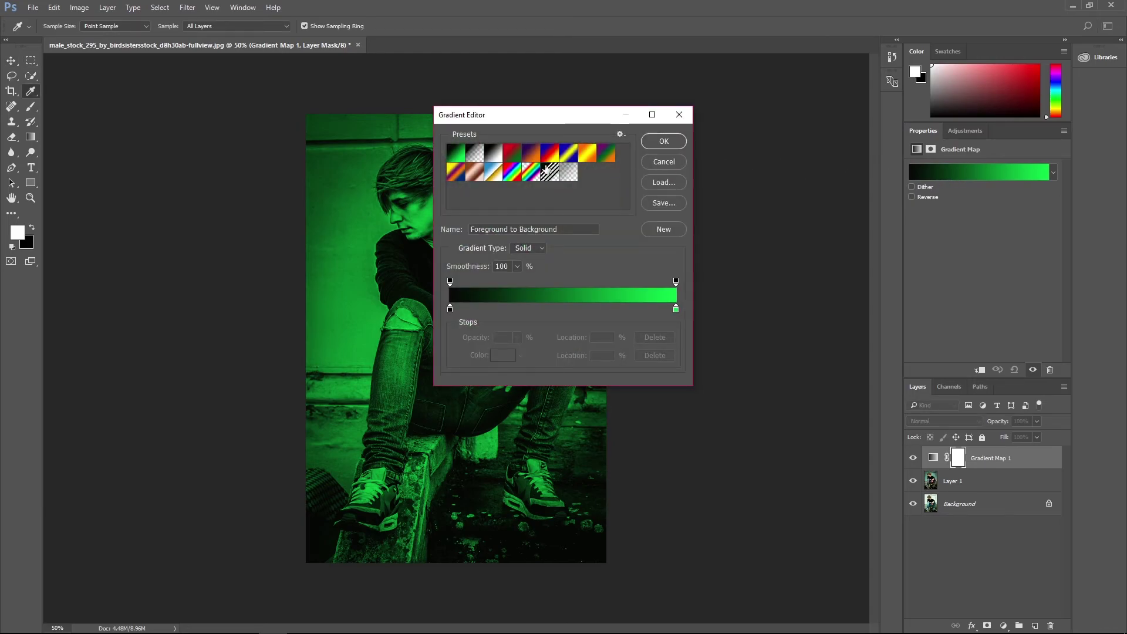
pyautogui.click(491, 157)
pyautogui.click(663, 141)
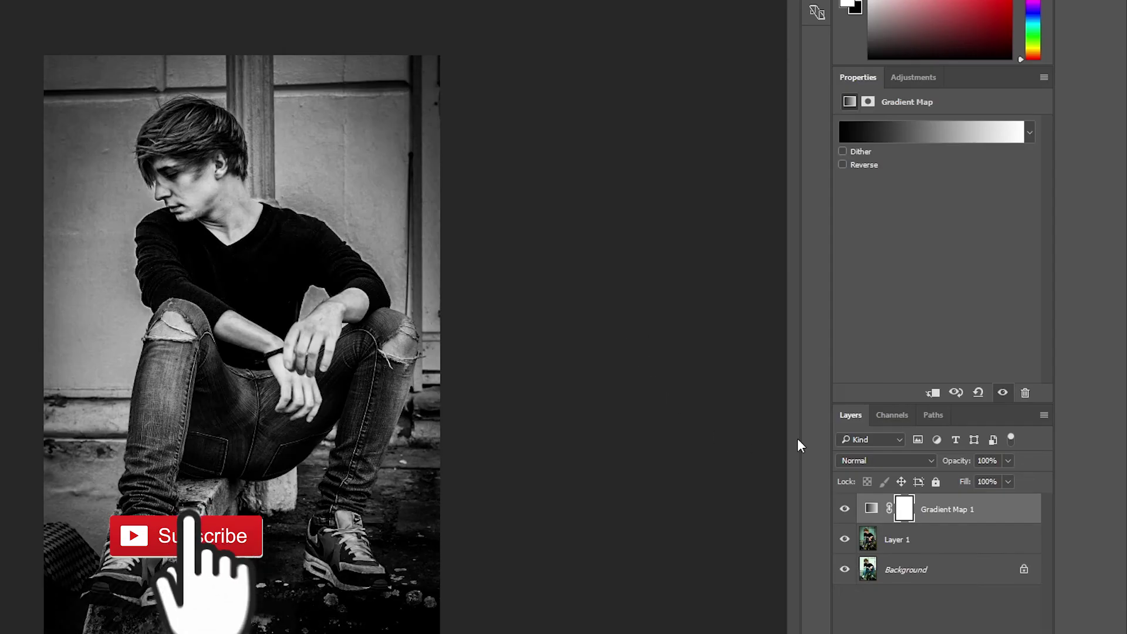
# Blend Gradient Map 1 in Soft Light mode at 25% opacity
pyautogui.click(884, 461)
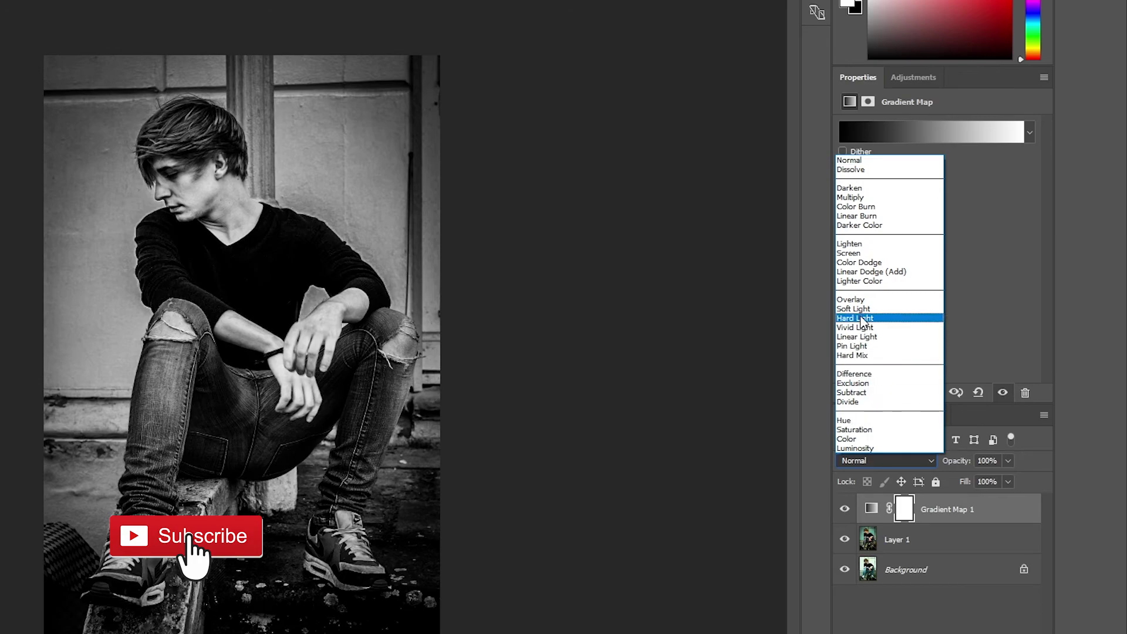
pyautogui.click(861, 314)
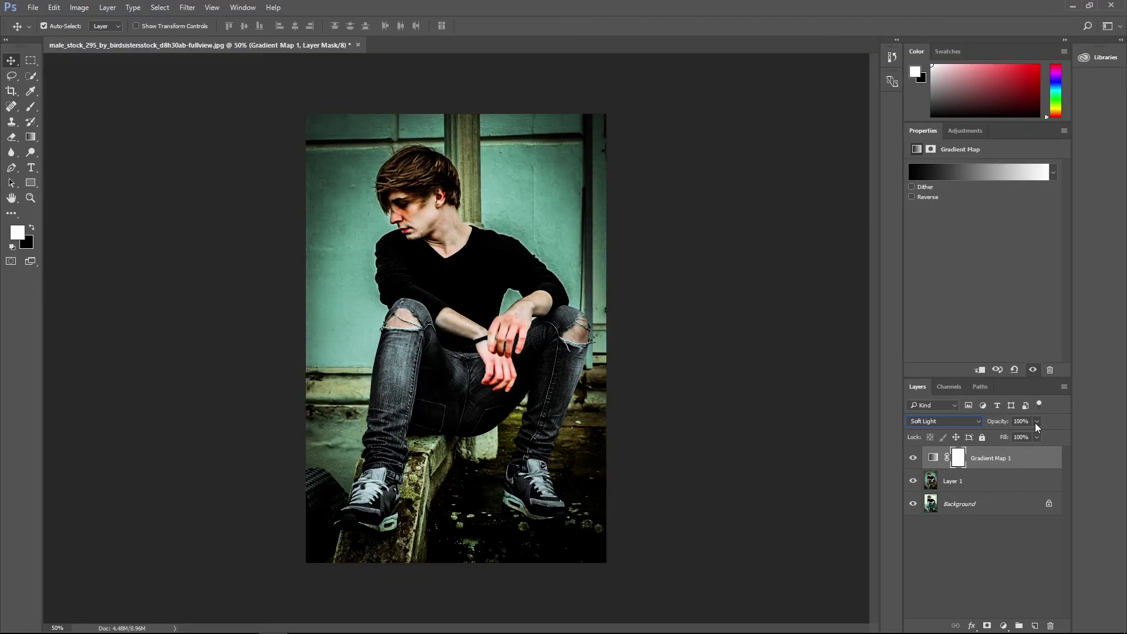
pyautogui.click(1036, 422)
pyautogui.click(1004, 435)
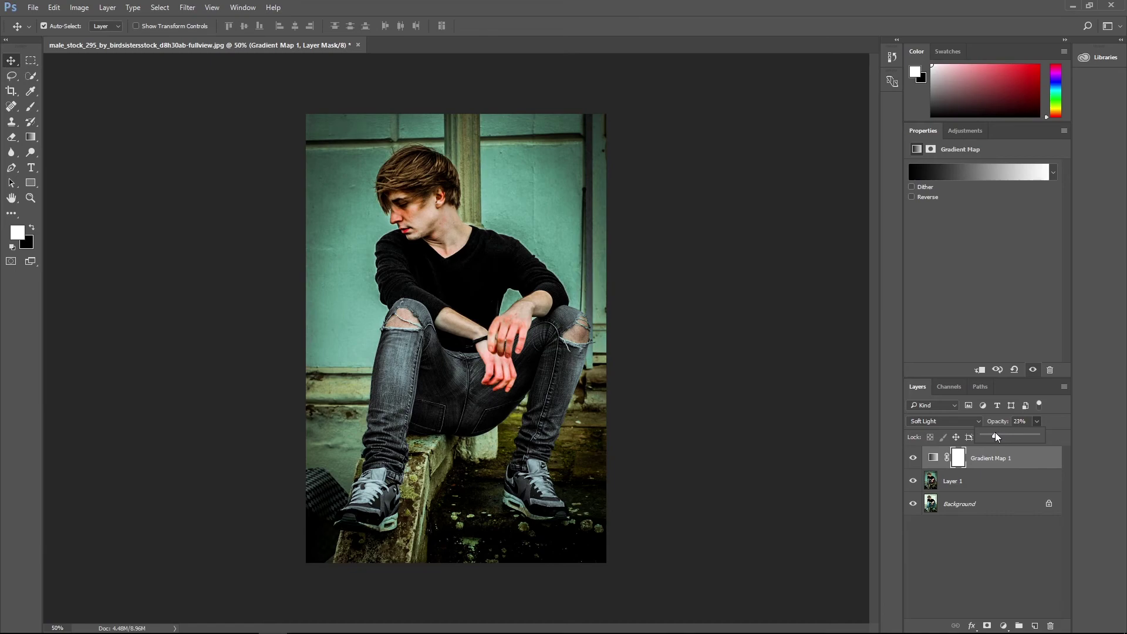
pyautogui.moveTo(992, 433); pyautogui.dragTo(994, 433)
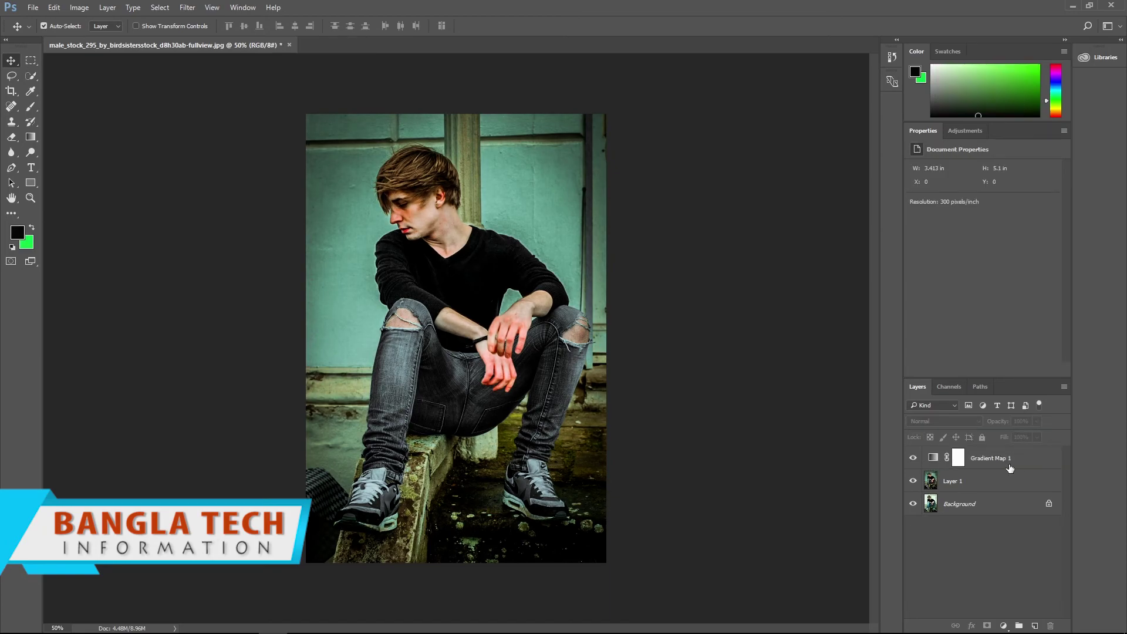
pyautogui.click(1010, 463)
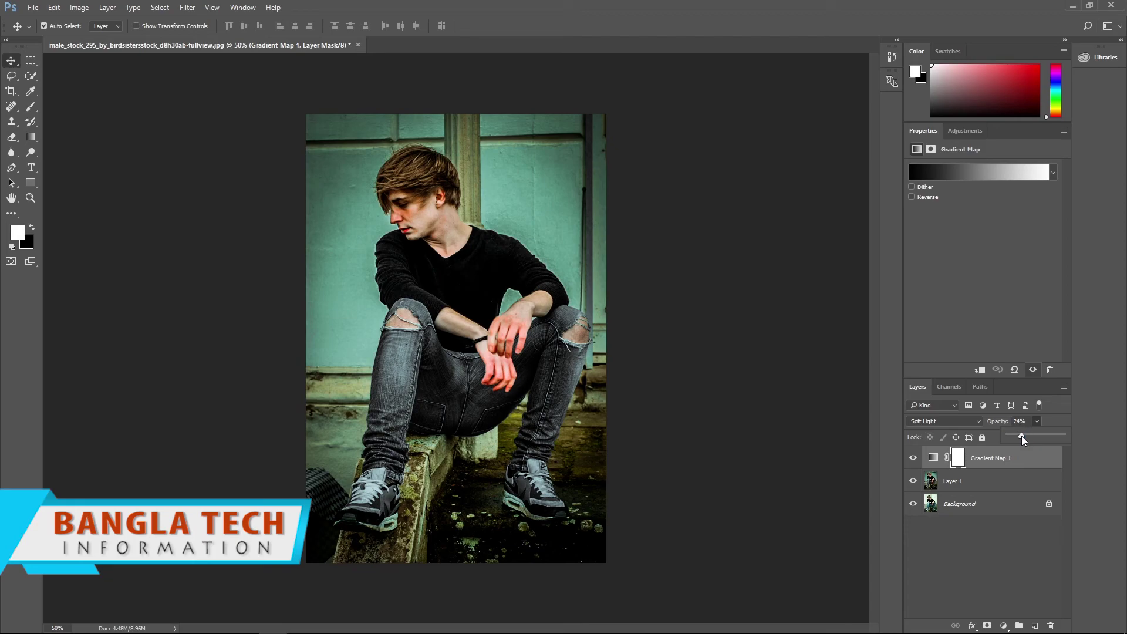
pyautogui.moveTo(1024, 437); pyautogui.dragTo(1023, 437)
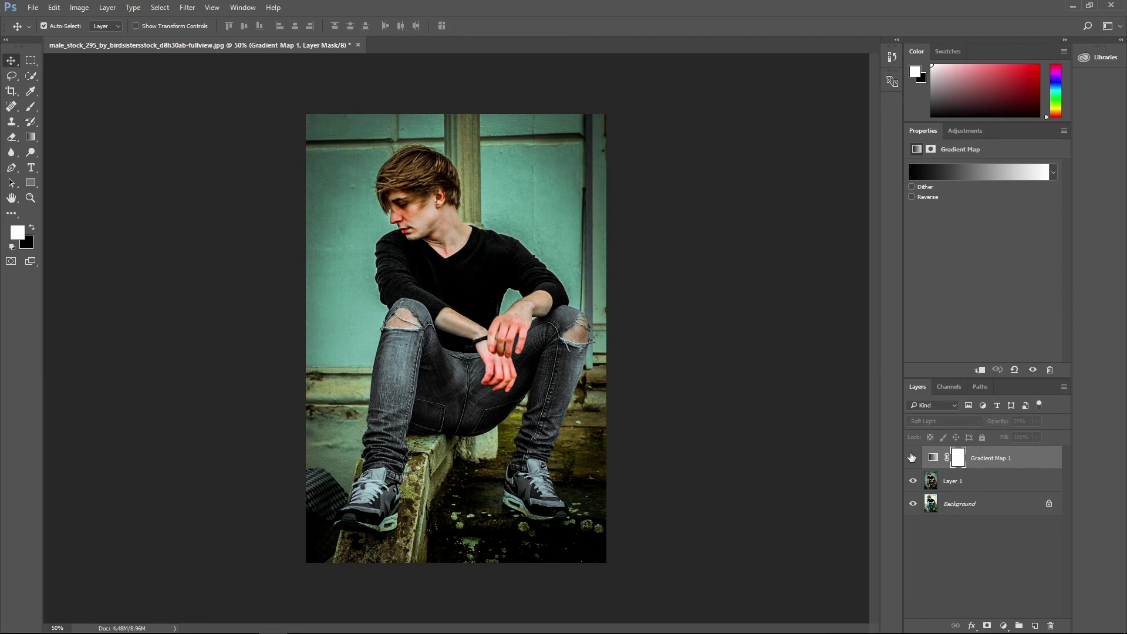
pyautogui.click(1000, 465)
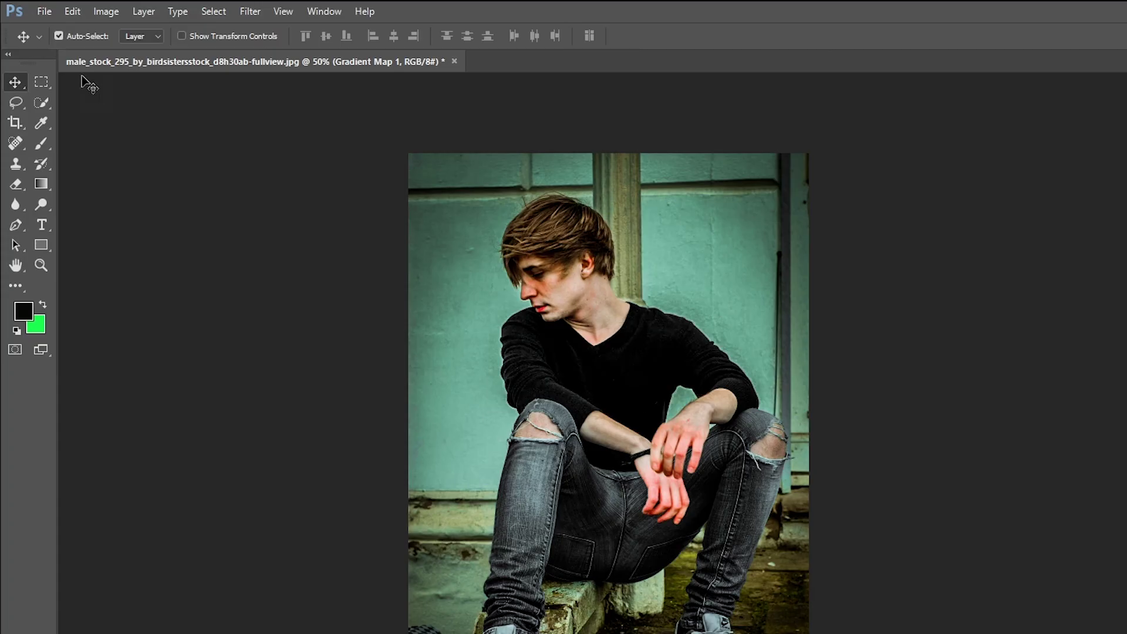
# Save As a JPEG named 'New Editing Photo' on the Desktop at quality 12
pyautogui.click(33, 7)
pyautogui.click(76, 184)
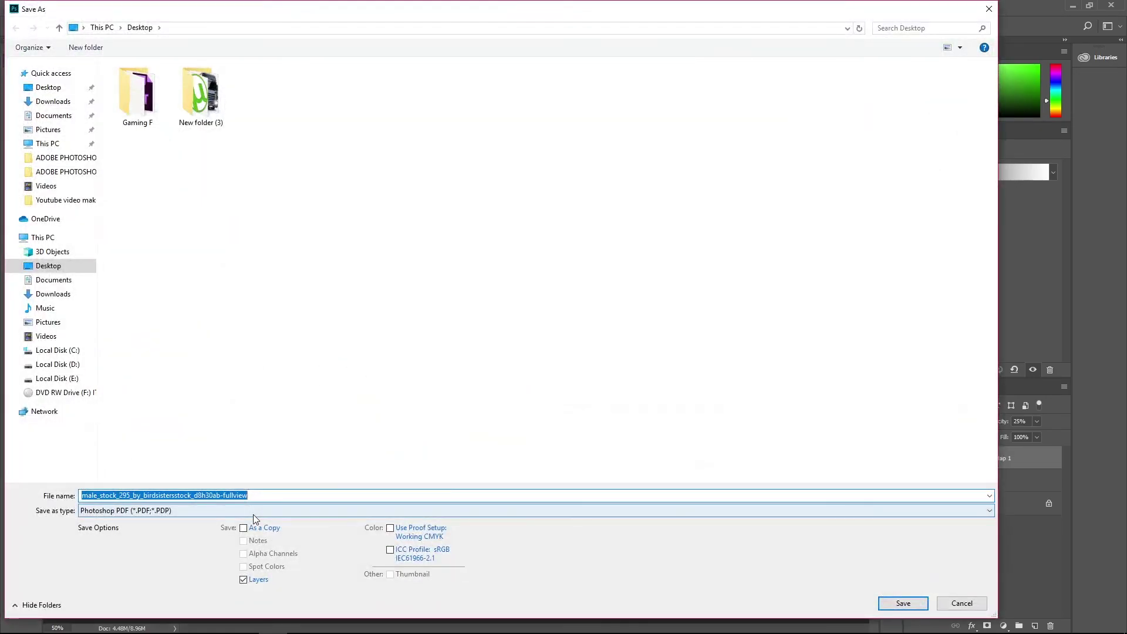
pyautogui.click(253, 511)
pyautogui.click(253, 398)
pyautogui.click(269, 492)
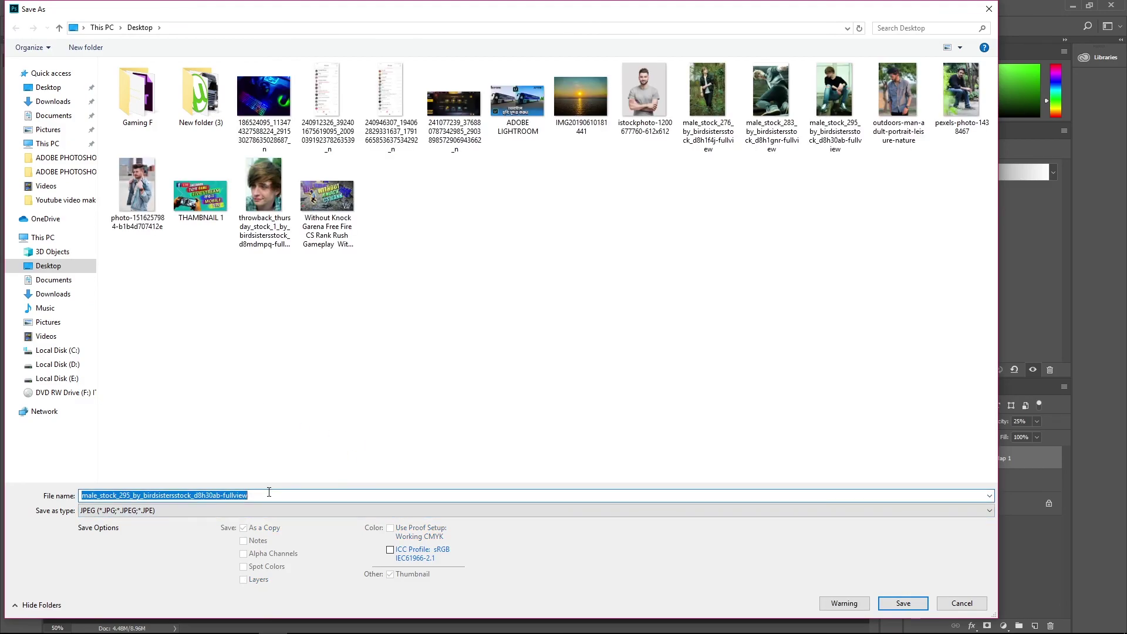
pyautogui.write('New Editing Photo')
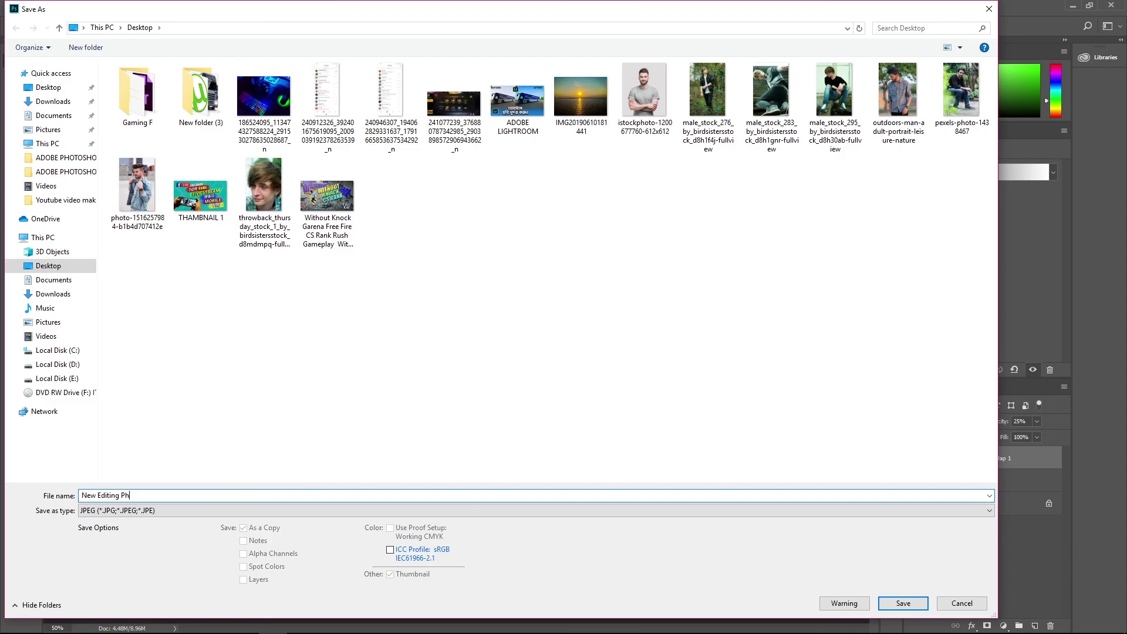
pyautogui.click(904, 603)
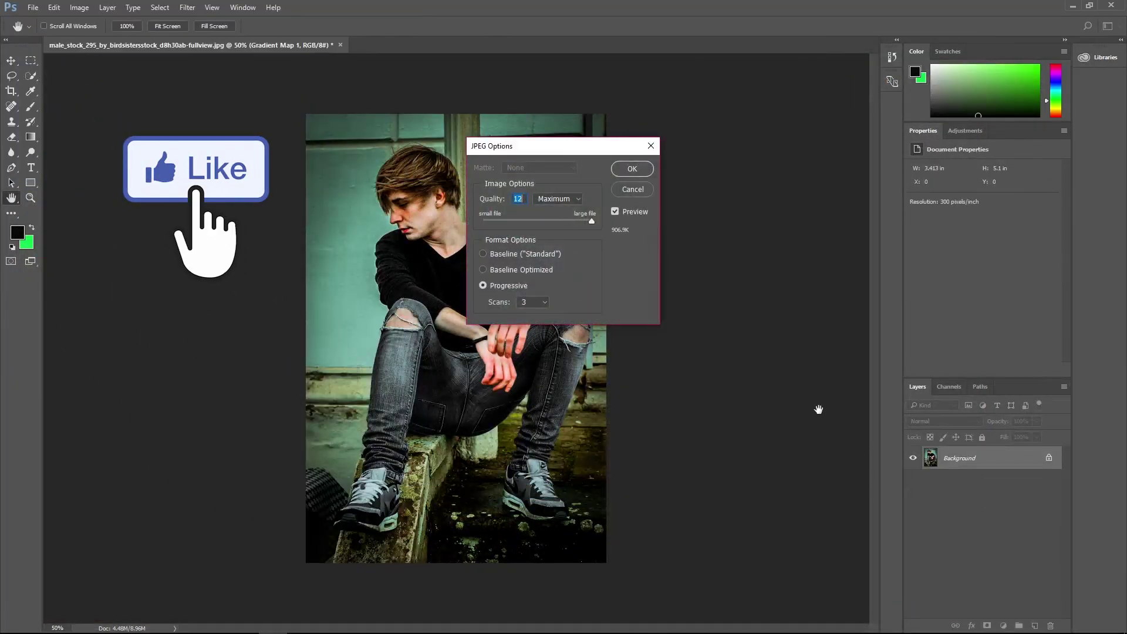
pyautogui.click(645, 174)
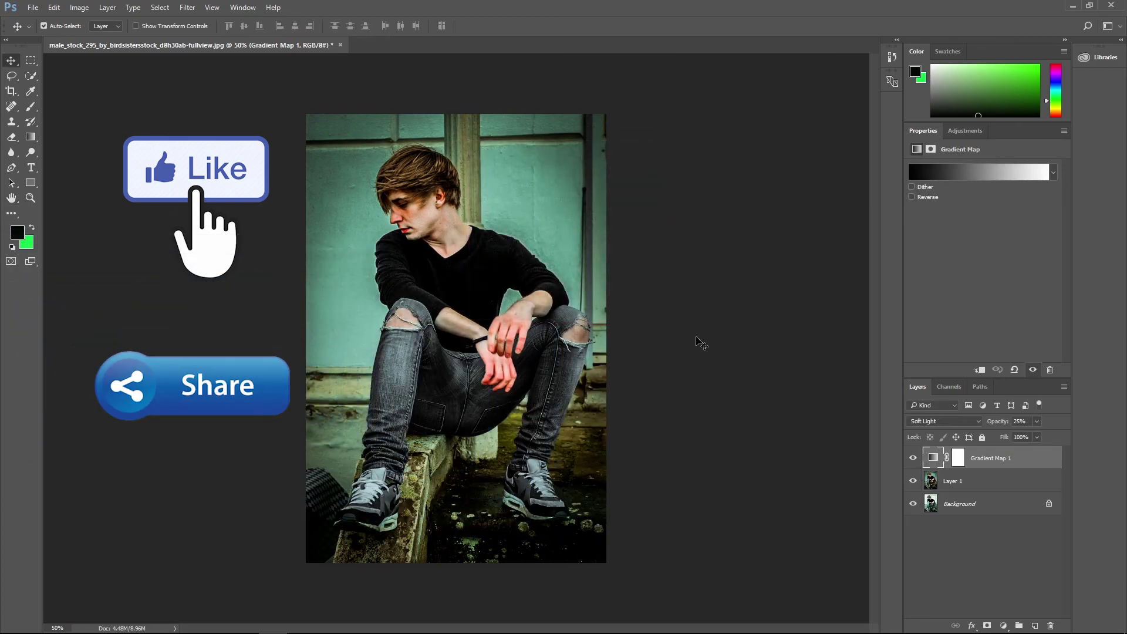